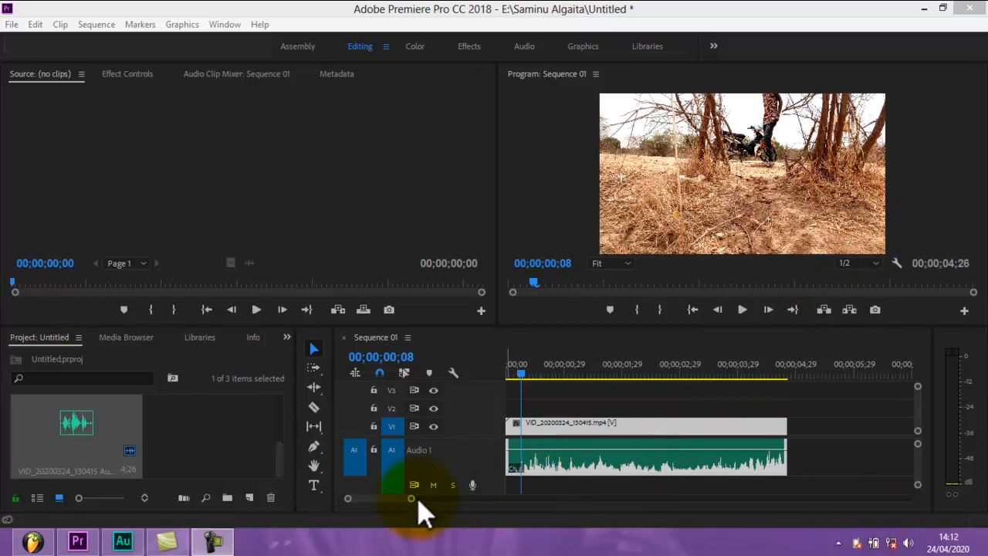
- Play the sequence from its beginning to hear the clip's sound, and return the playhead to the start
left_click_drag(411, 497, 390, 496)
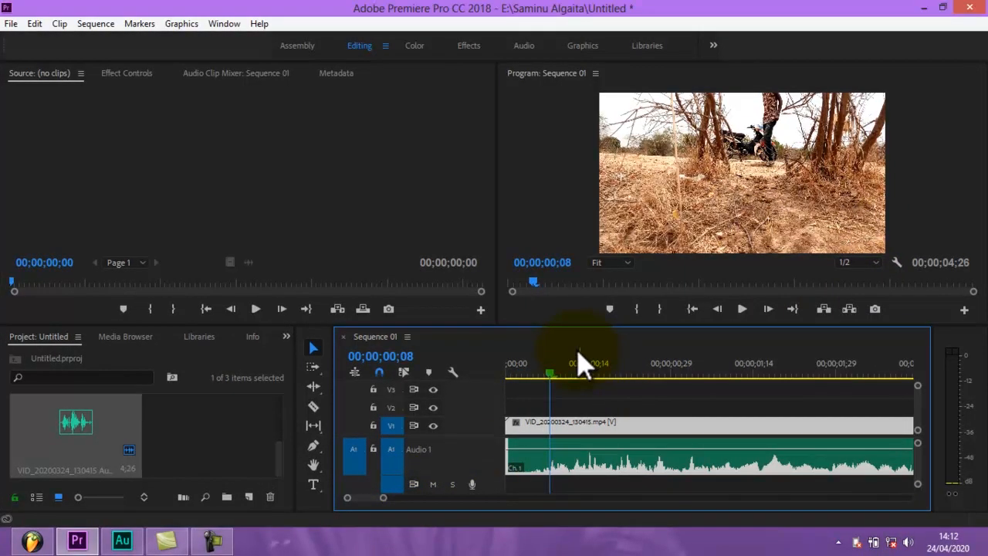
left_click_drag(547, 372, 500, 376)
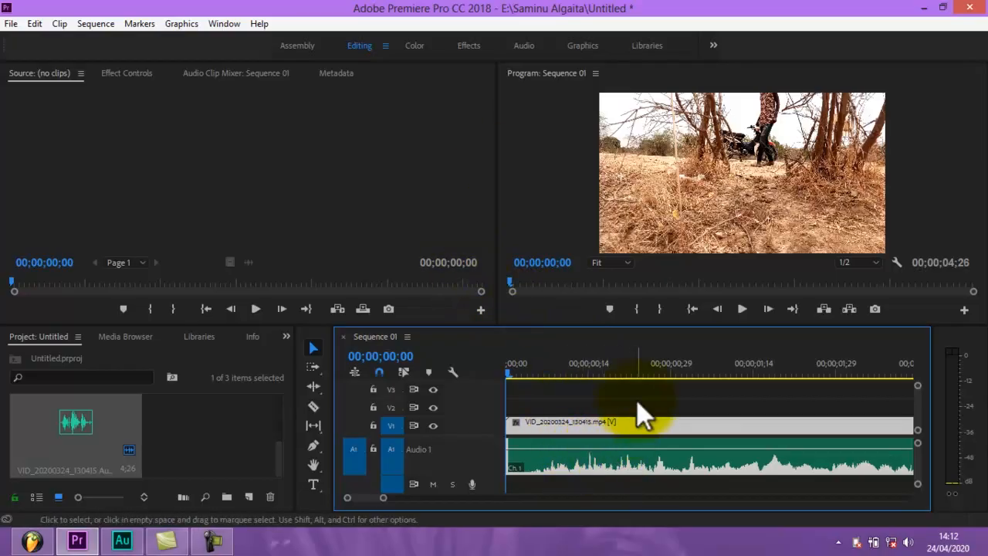
left_click_drag(384, 497, 413, 498)
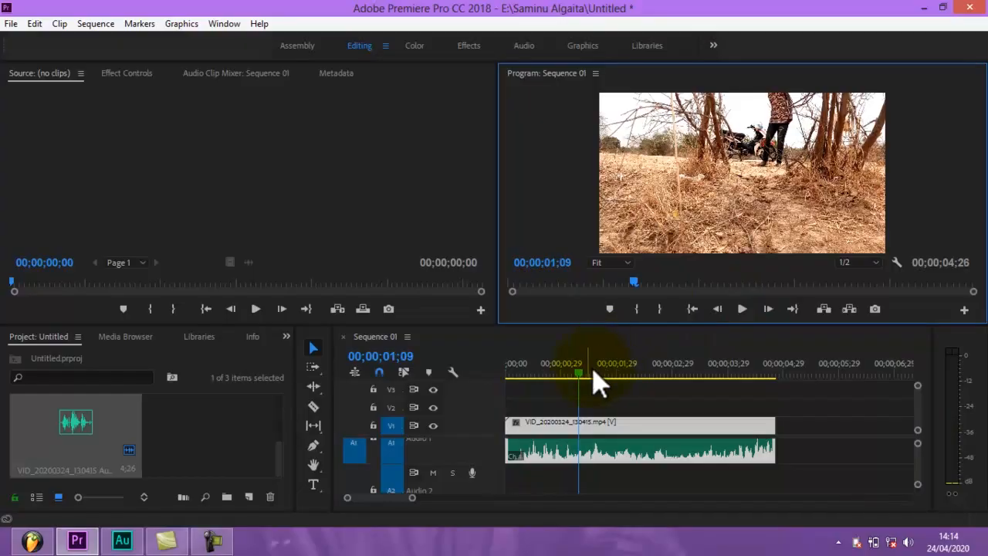
left_click_drag(594, 374, 541, 386)
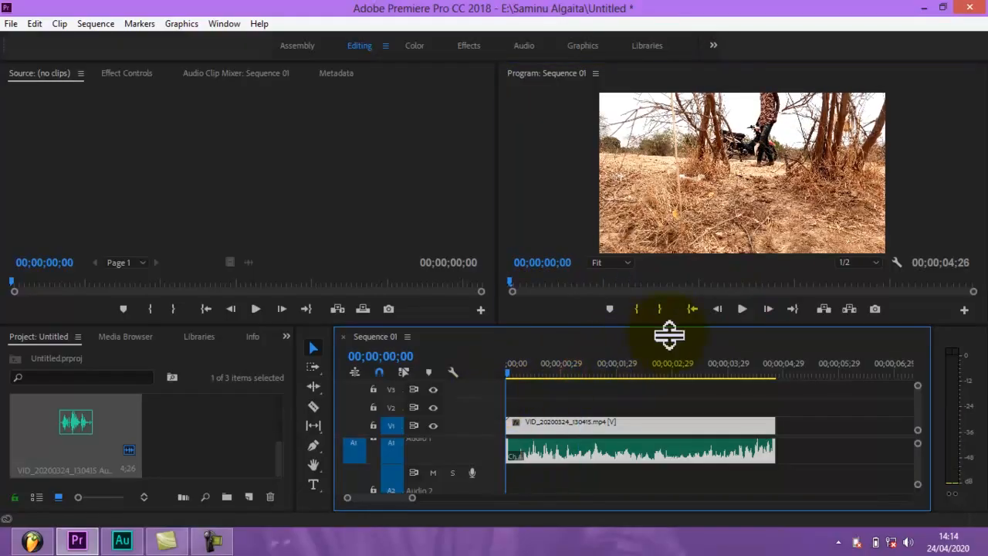
left_click(739, 311)
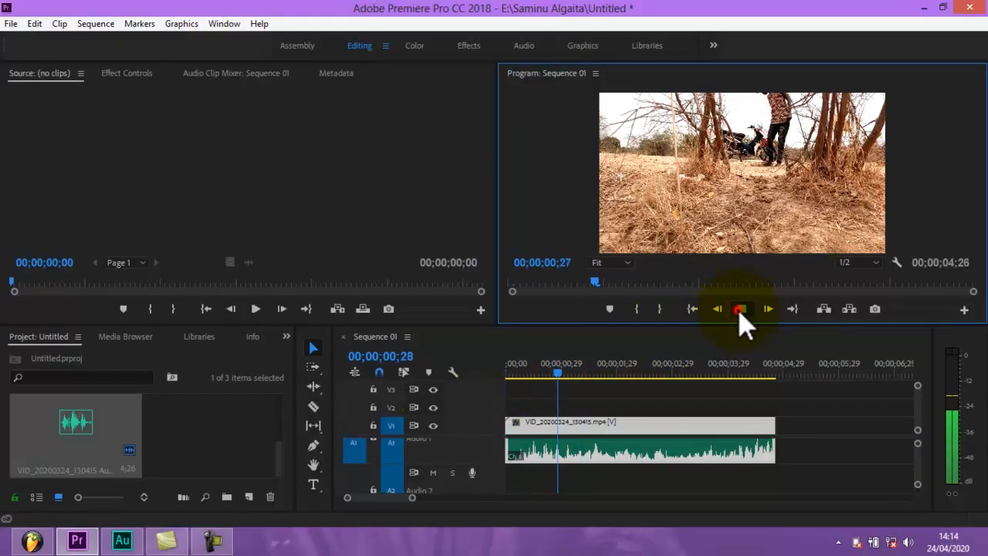
left_click(739, 309)
left_click_drag(580, 384, 507, 392)
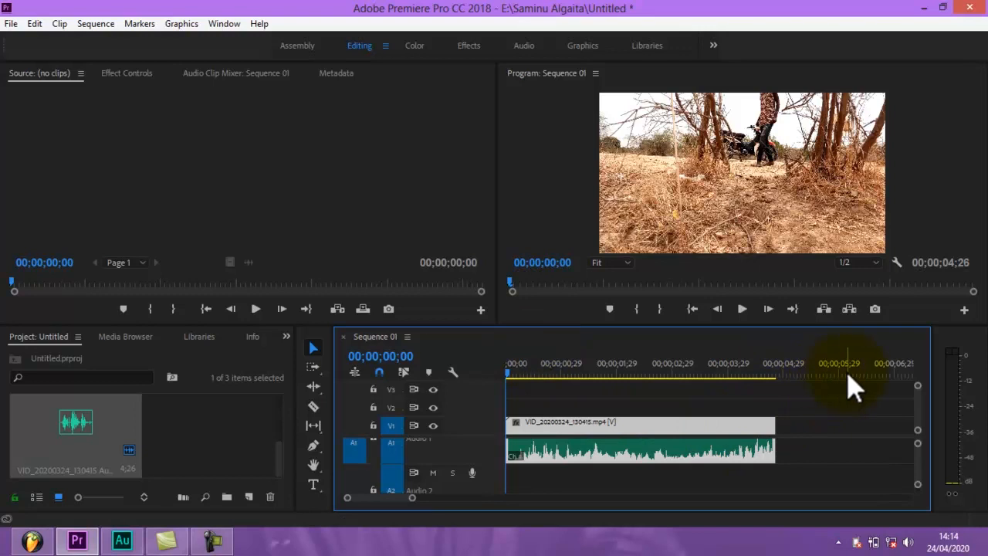
- Send the sequence's audio clip to Adobe Audition for editing
key("ctrl+s")
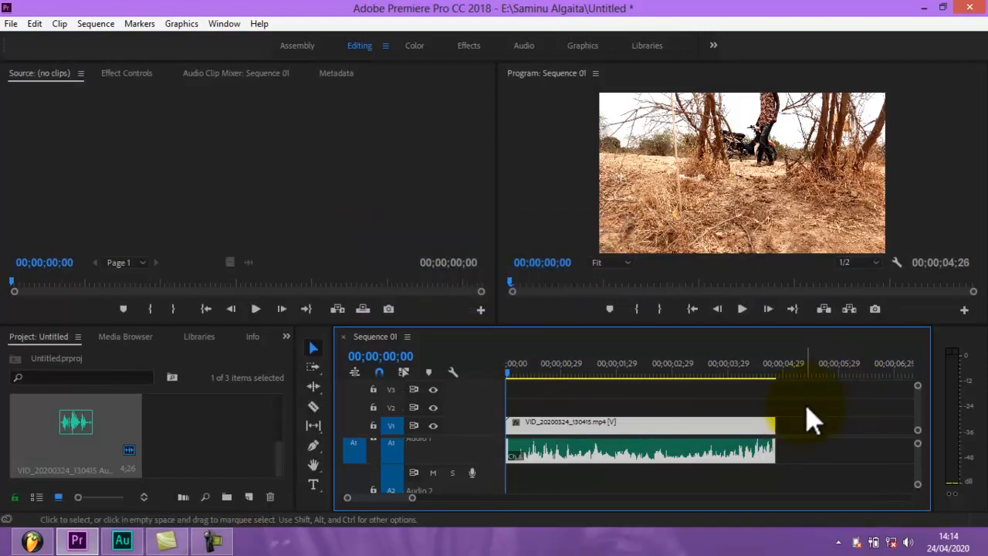
left_click_drag(808, 403, 469, 531)
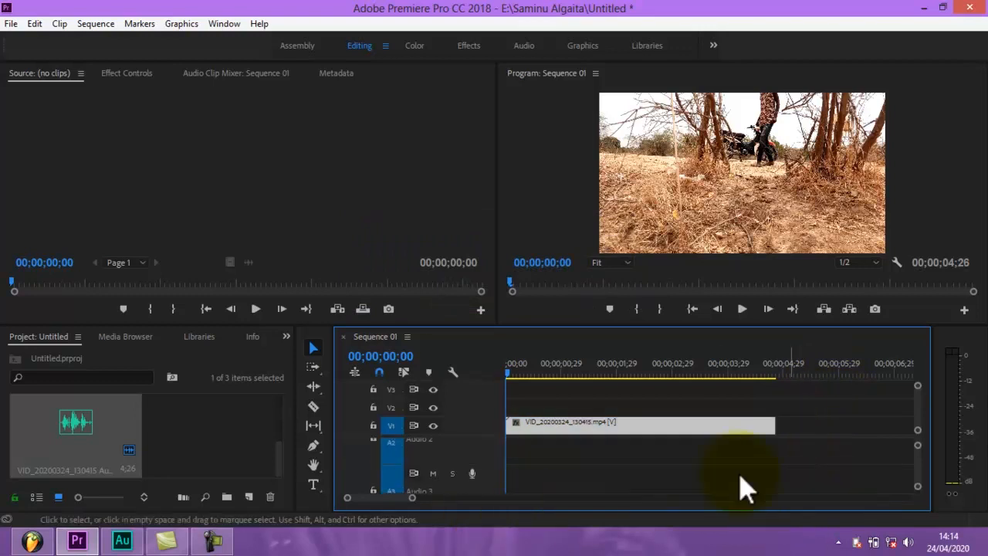
mouse_move(912, 445)
left_mouse_down()
mouse_move(911, 464)
mouse_move(921, 459)
mouse_move(919, 437)
left_mouse_up()
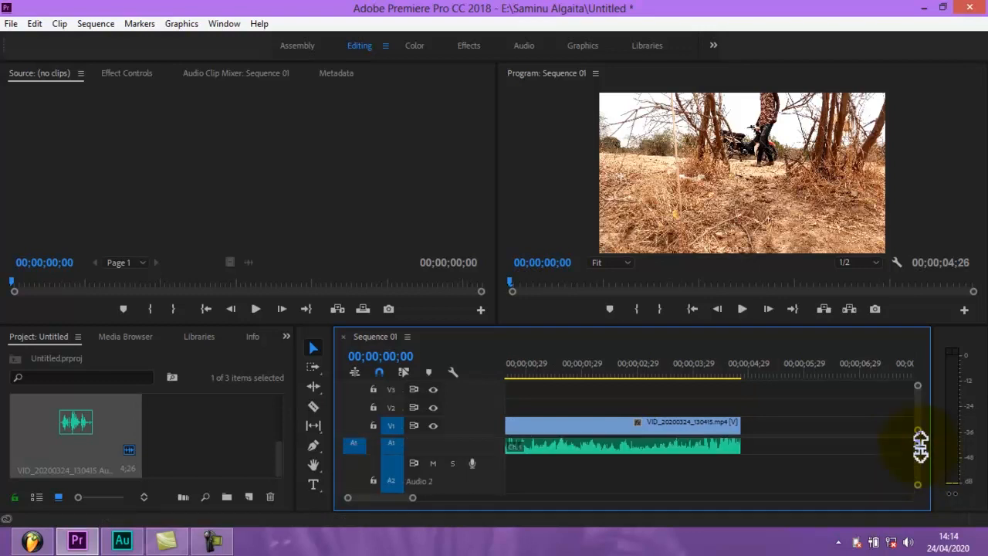
left_click(724, 451)
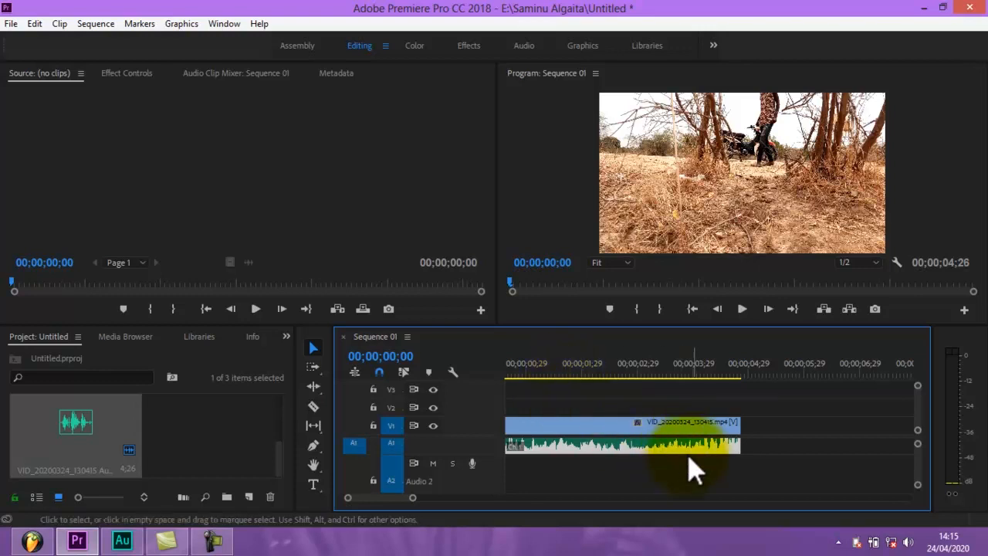
left_click(770, 417)
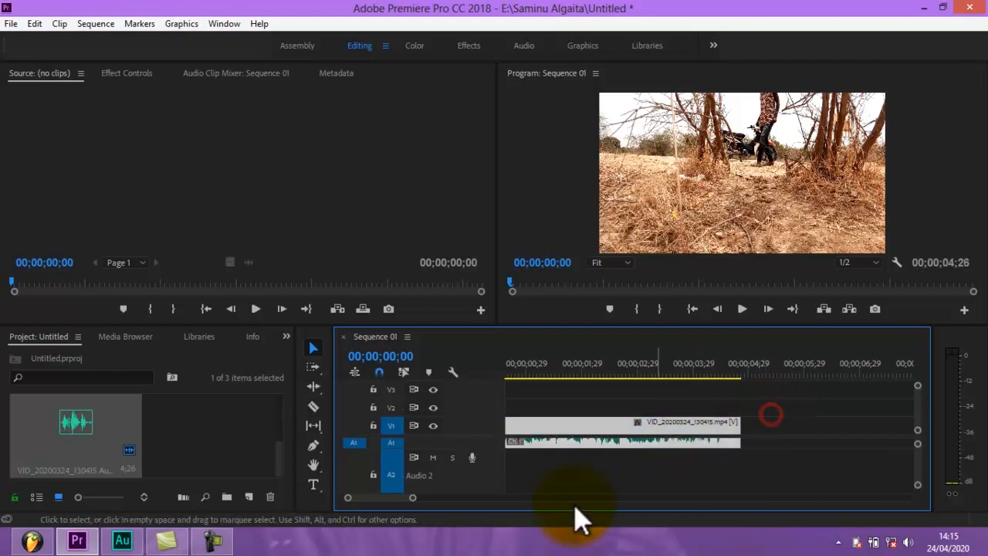
right_click(615, 444)
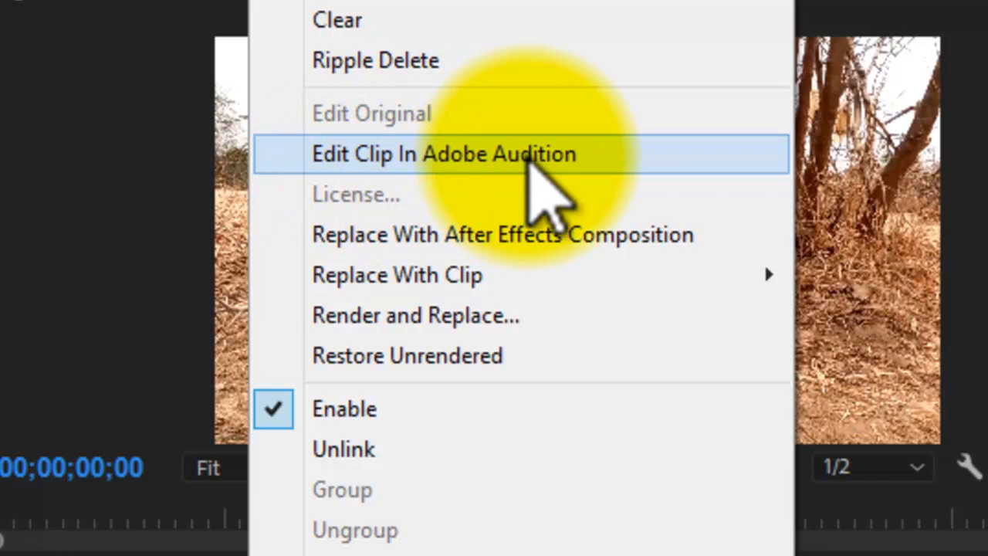
left_click(529, 153)
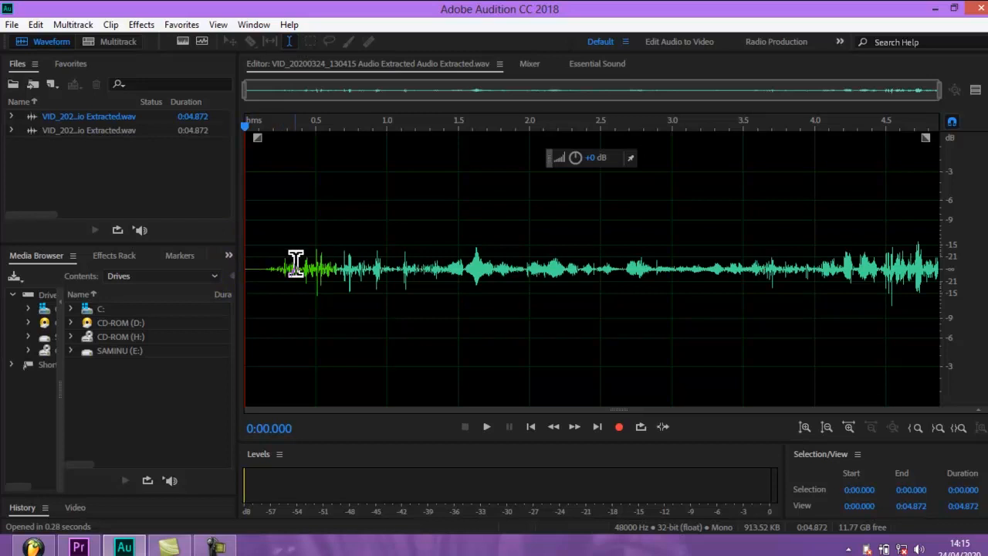
- Select the early part of the waveform from about 0:00.143 to 0:01.401 as the noise sample and play it
left_click_drag(266, 265, 468, 304)
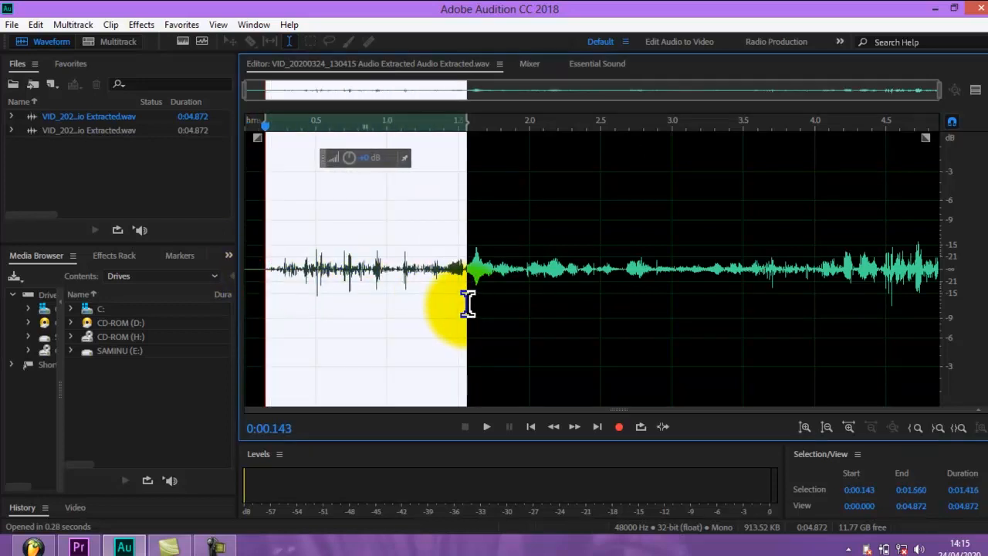
left_click(487, 427)
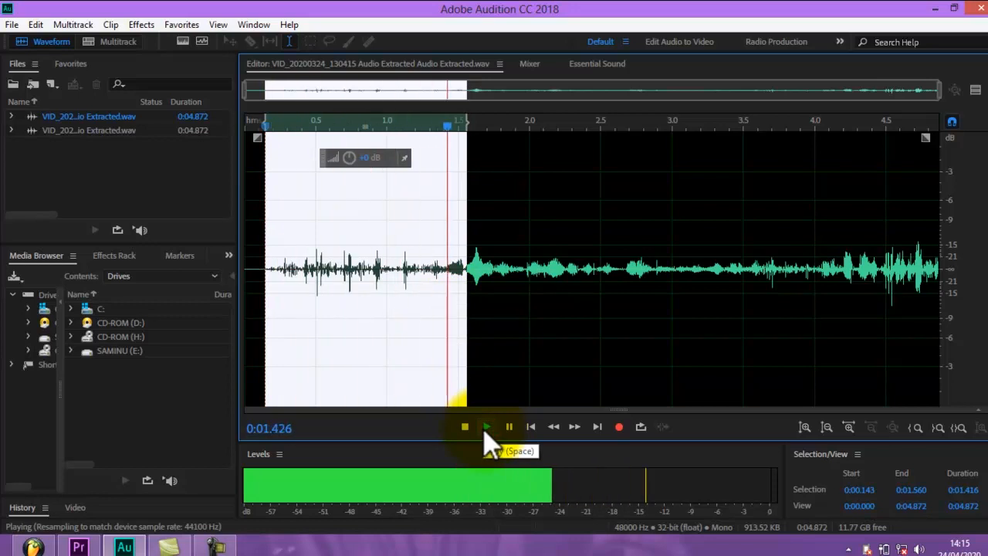
left_click_drag(468, 306, 451, 307)
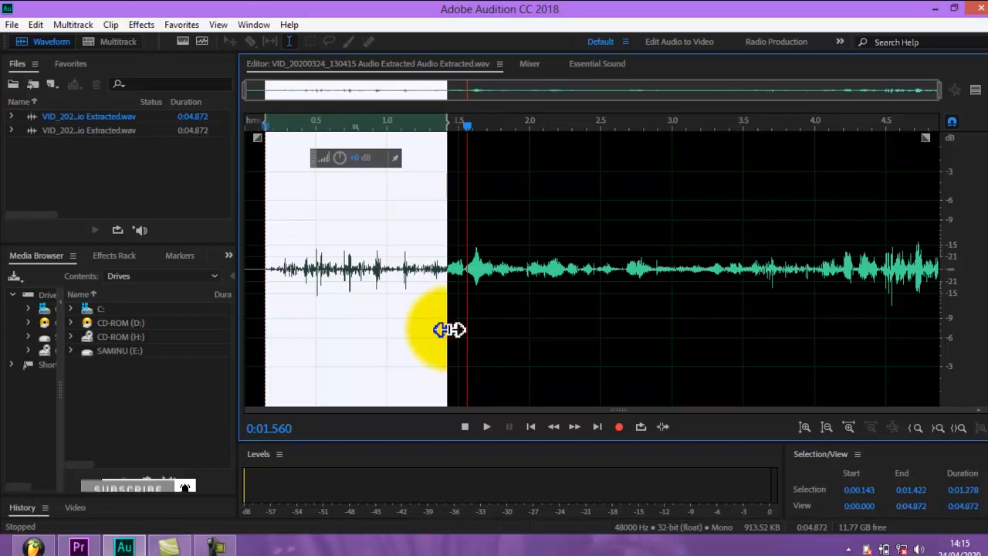
left_click_drag(450, 329, 444, 328)
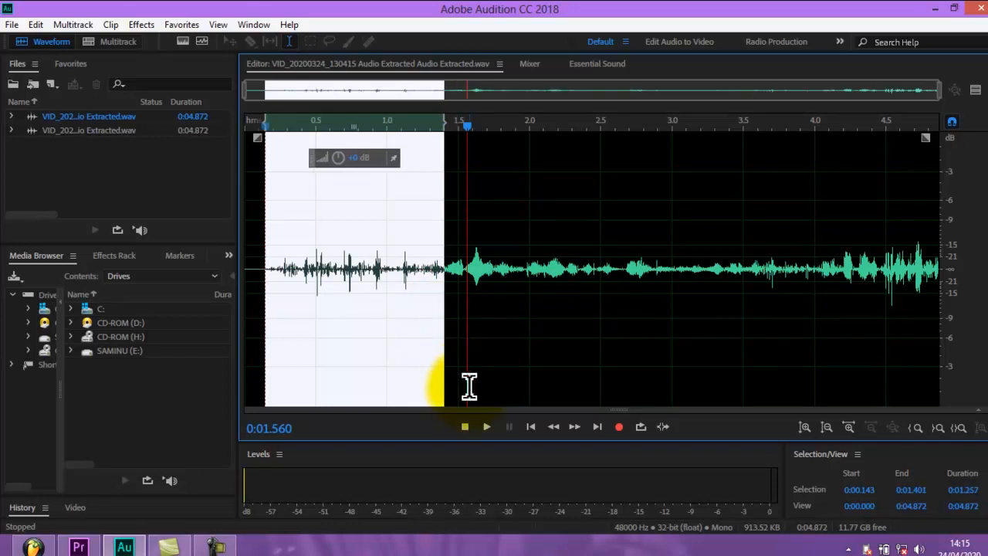
left_click(485, 426)
- Replay the selected noise section from near its start to check which sounds it contains
left_click(290, 127)
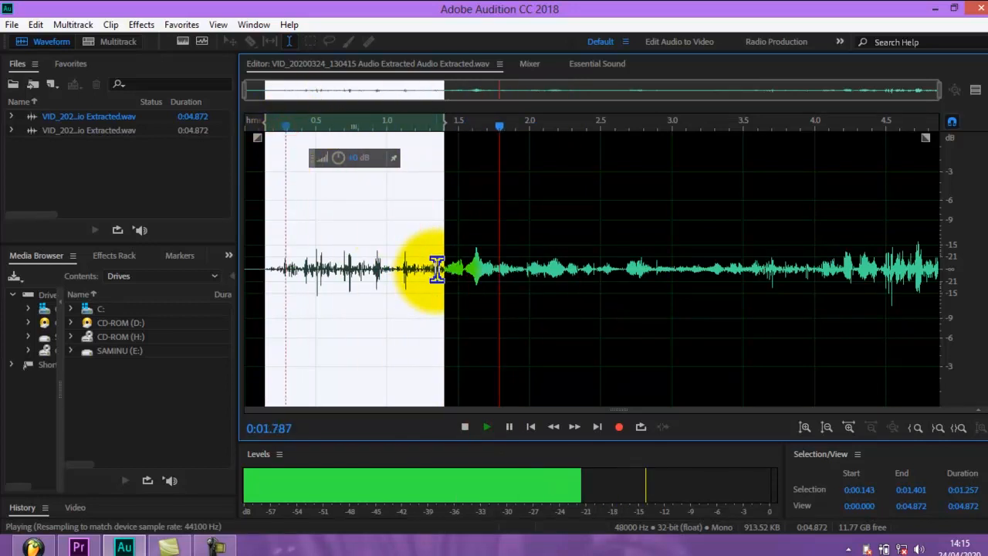
left_click(280, 127)
left_click_drag(281, 127, 265, 129)
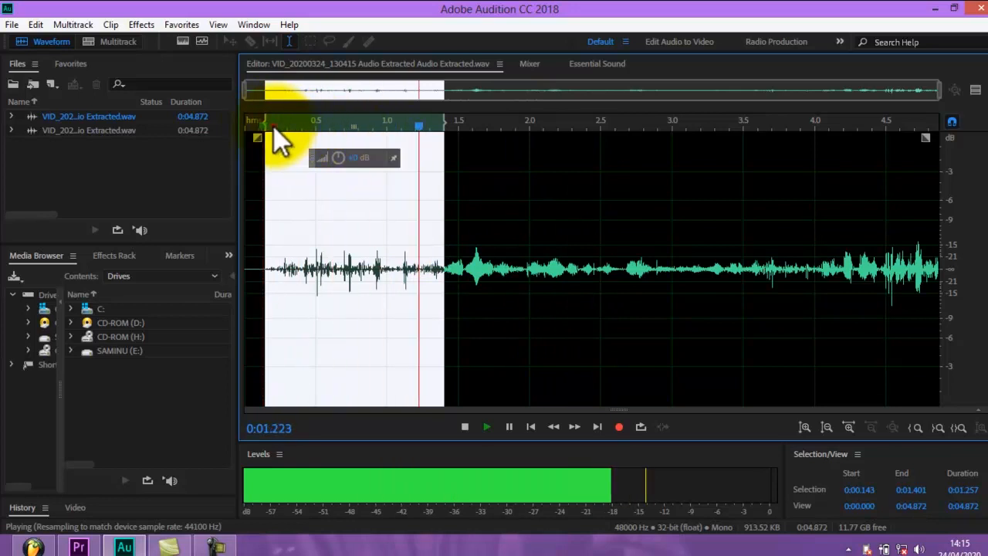
left_click(274, 127)
left_click(273, 127)
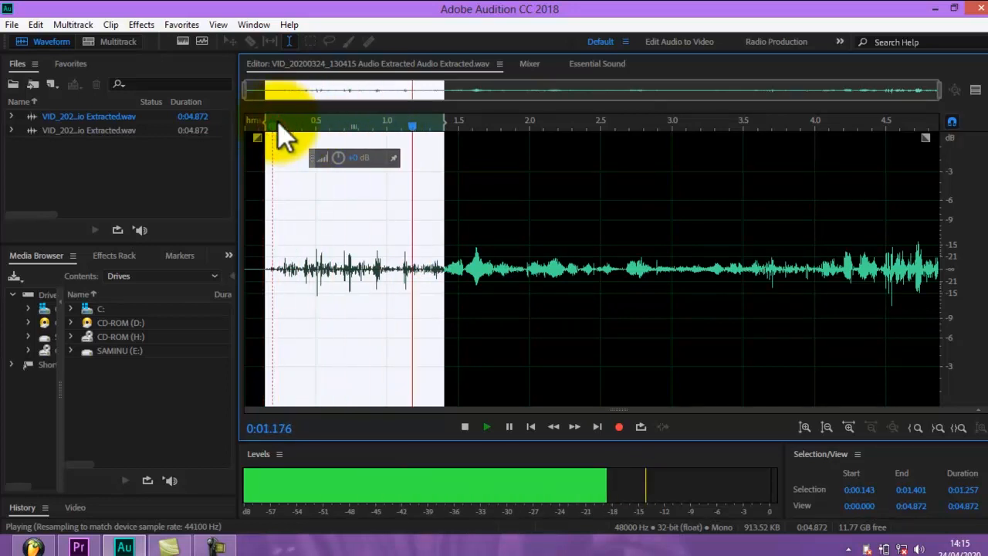
key("space")
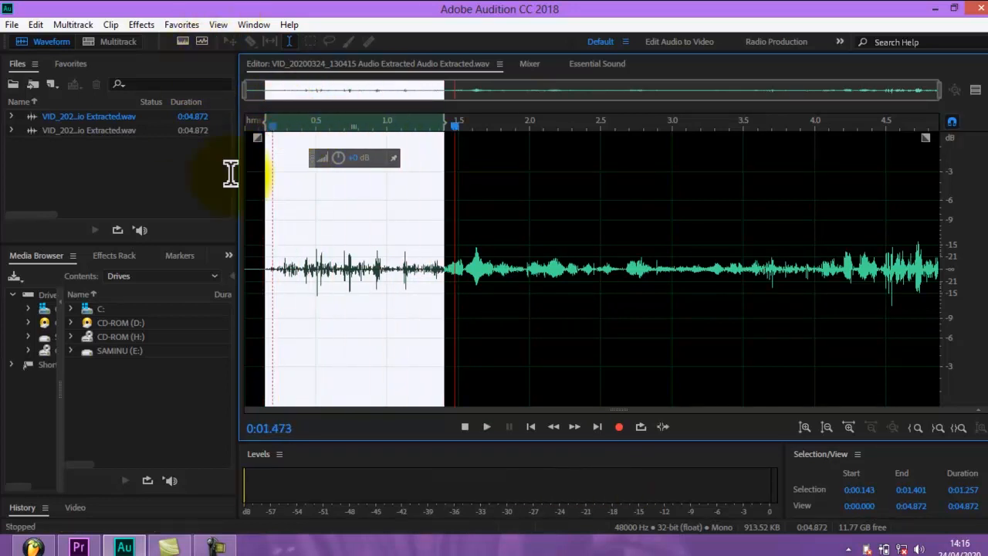
left_click_drag(466, 127, 322, 145)
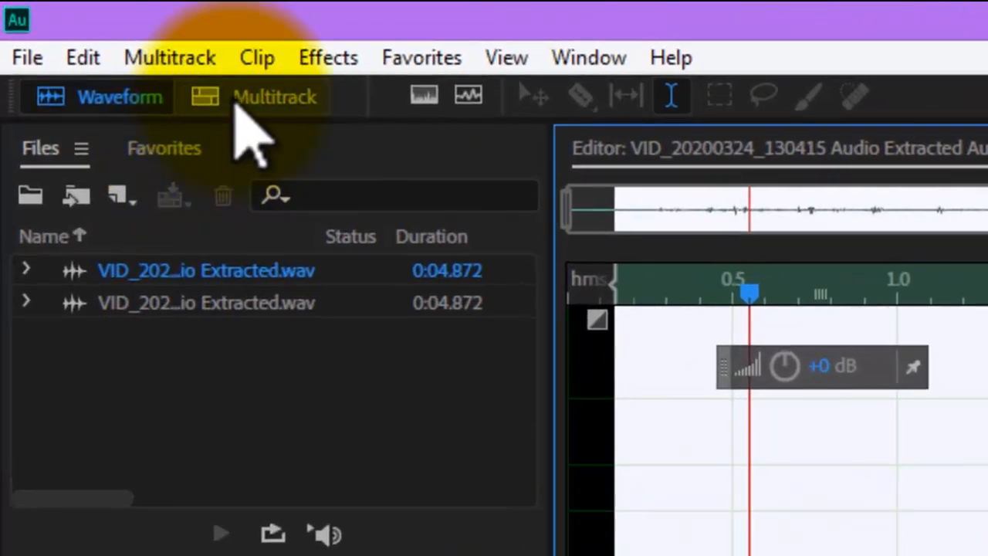
- Capture a noise print from the selected waveform section
left_click(321, 57)
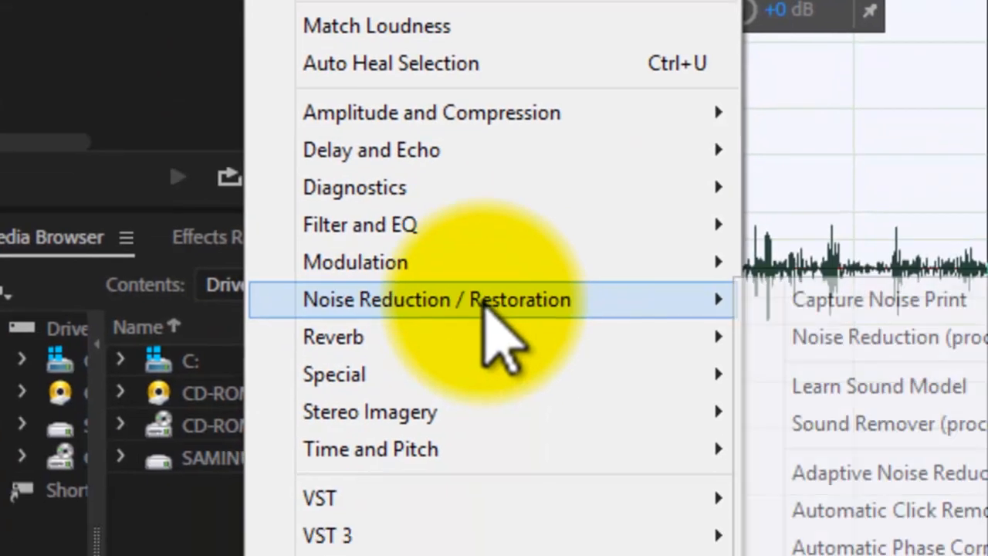
left_click(478, 278)
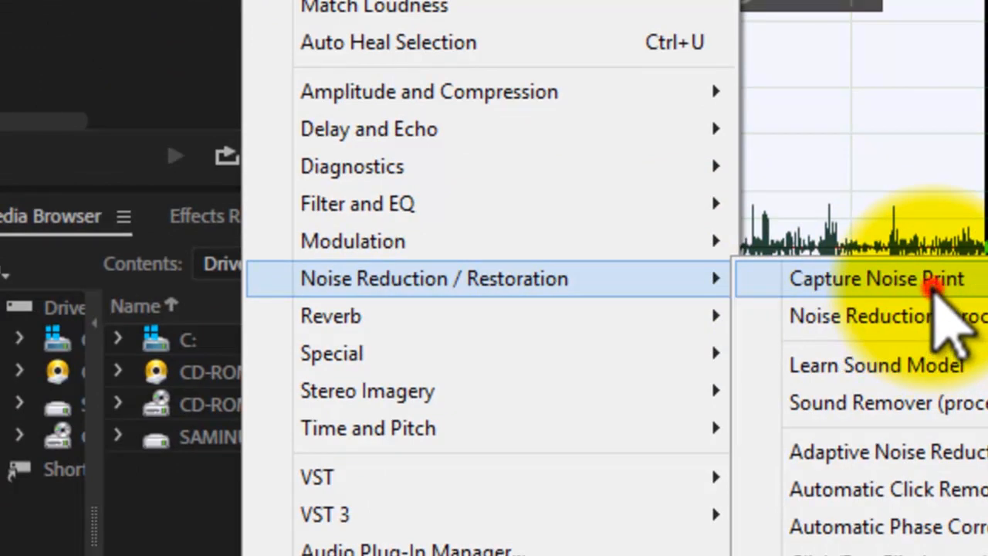
left_click(932, 284)
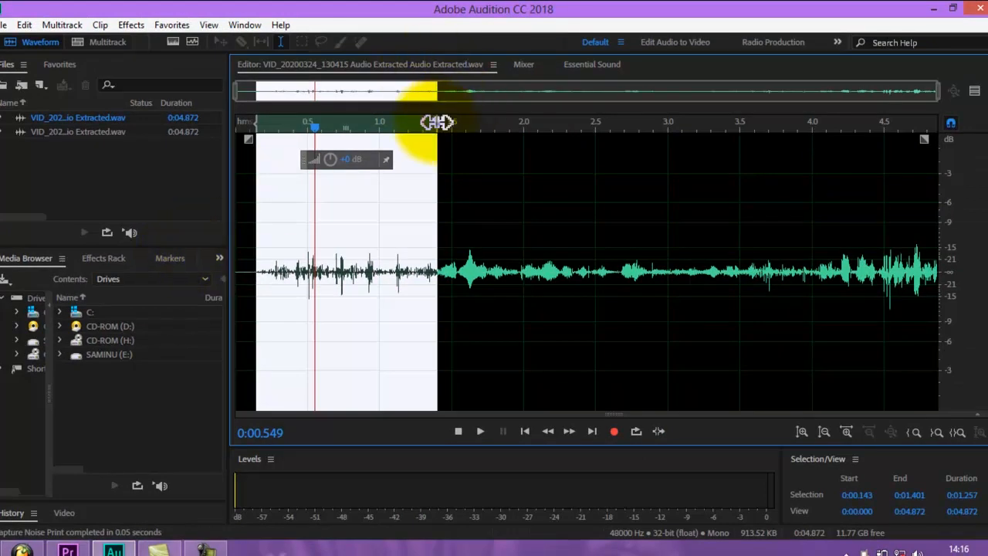
- Extend the selection over the entire waveform and apply Noise Reduction (process) with the captured noise print
left_click_drag(438, 128, 979, 181)
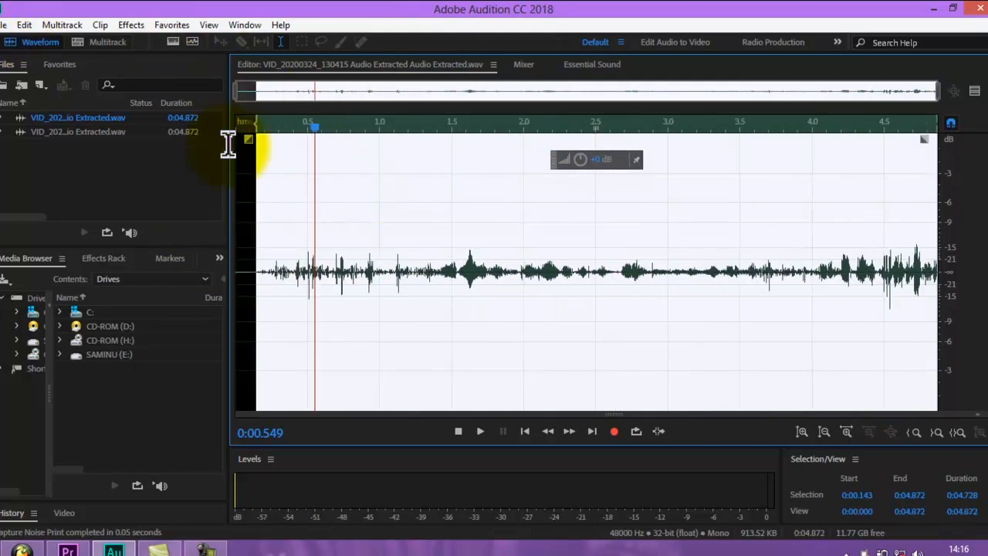
left_click_drag(257, 208, 199, 206)
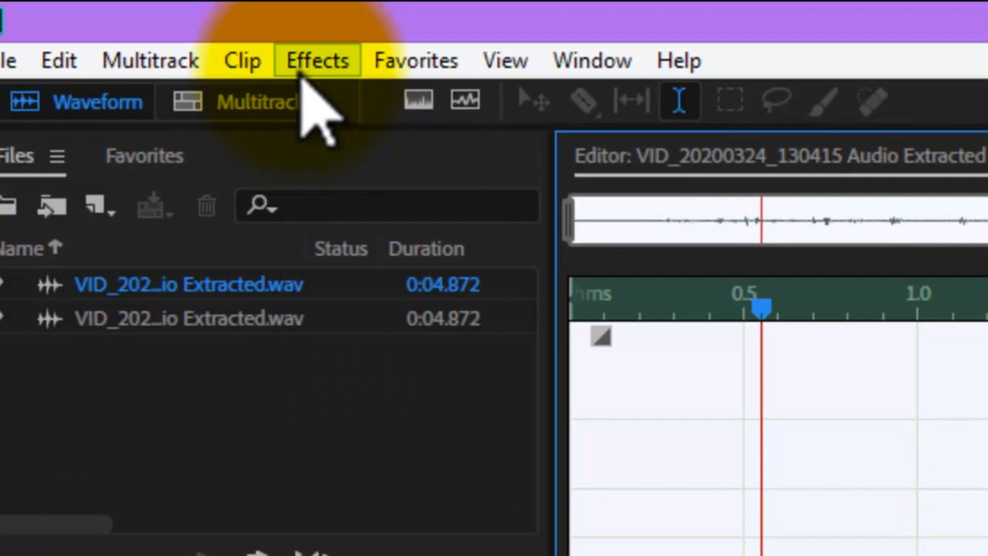
left_click(303, 69)
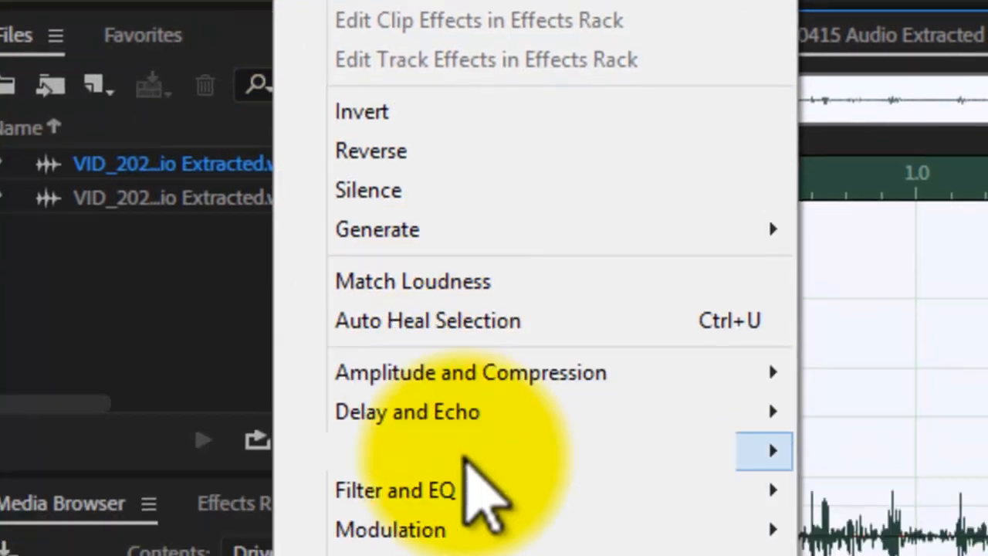
mouse_move(468, 255)
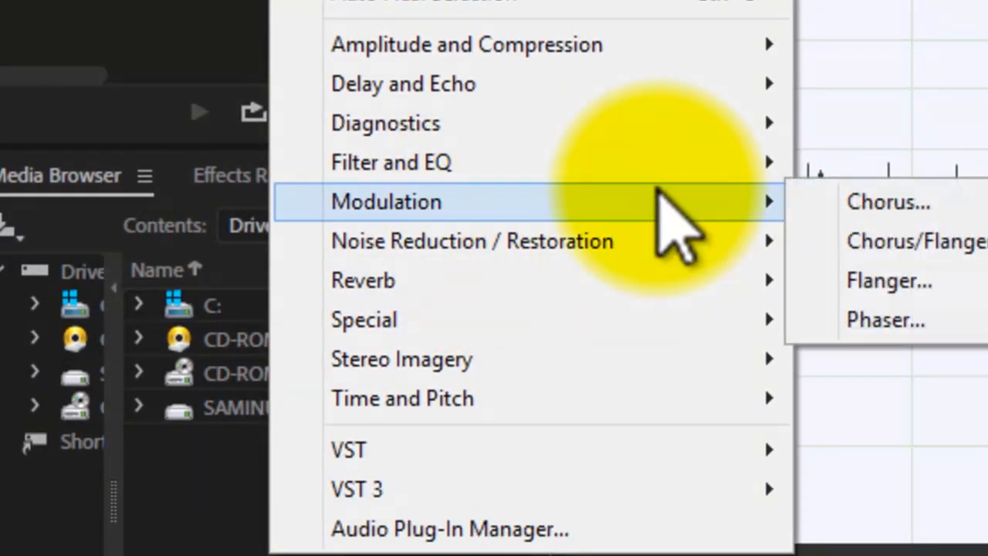
left_click(910, 280)
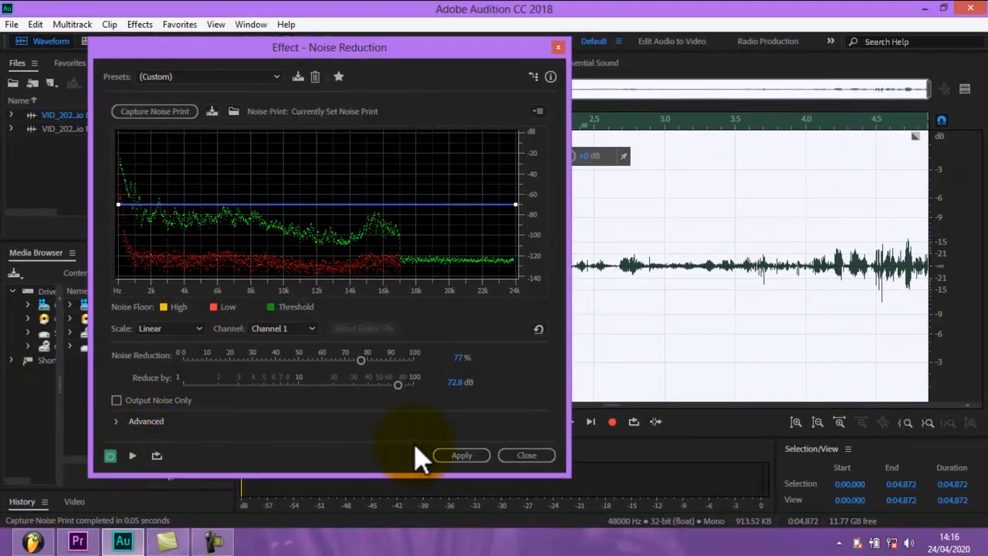
left_click(461, 456)
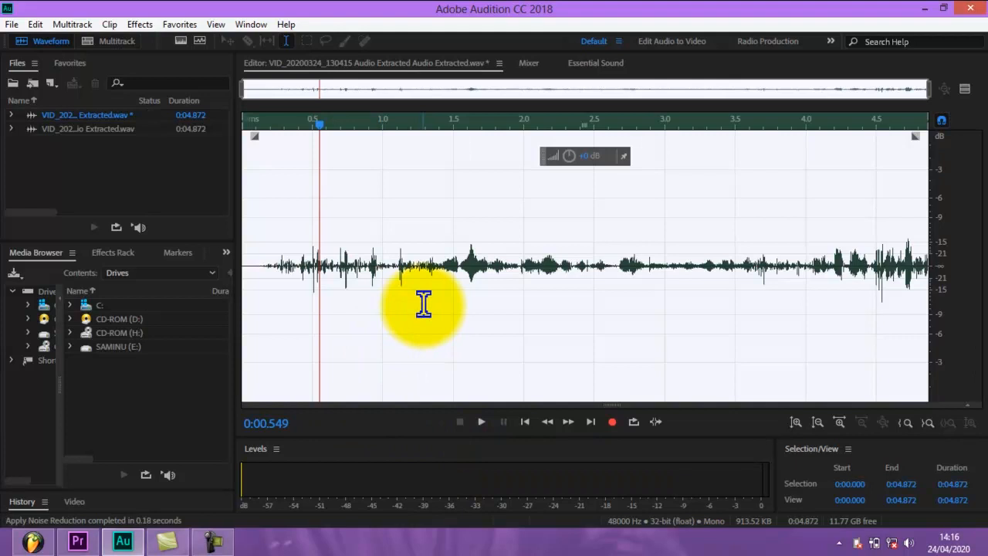
- Select the waveform from about 0:00.169 to 0:01.078 and capture a new noise print from it
left_click(359, 253)
left_click_drag(392, 255, 265, 260)
left_click(138, 25)
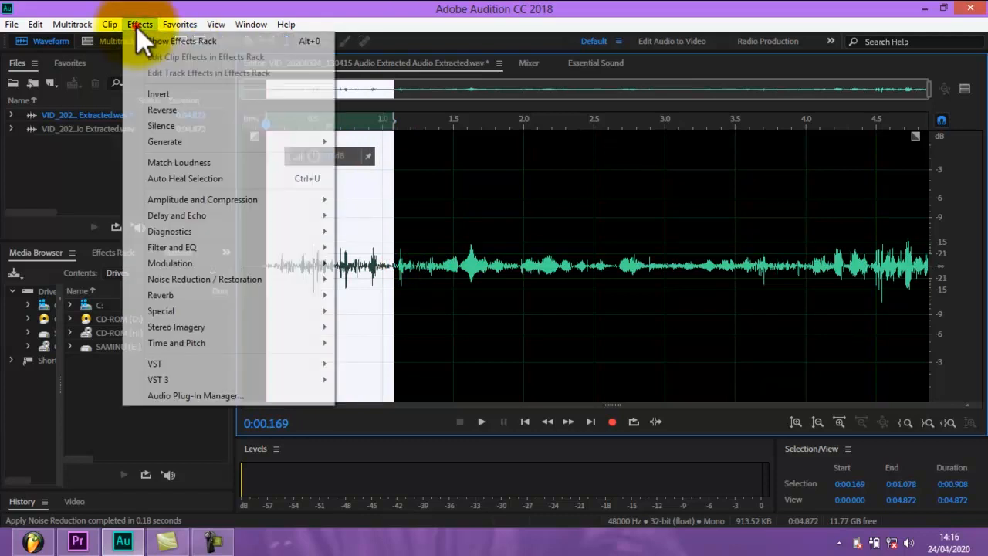
mouse_move(189, 282)
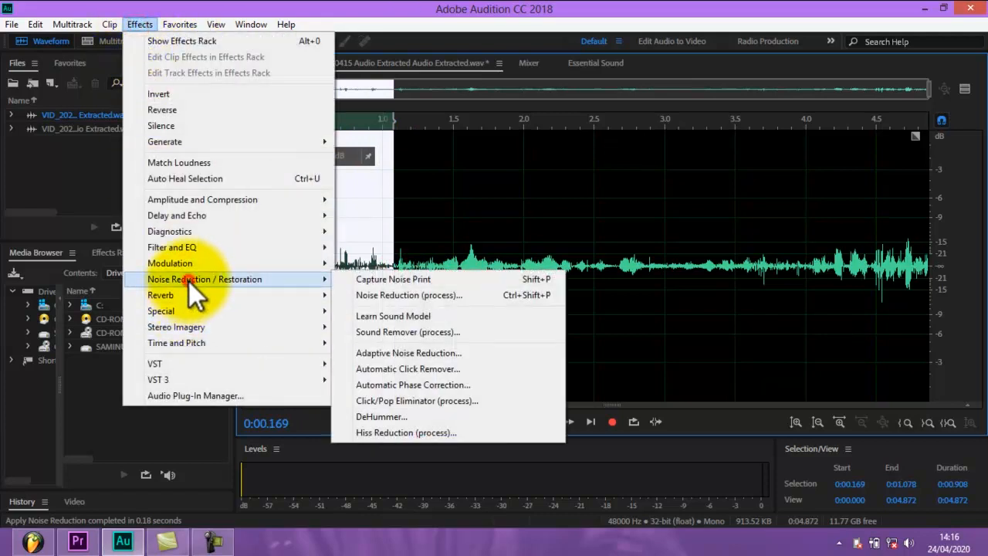
left_click(414, 280)
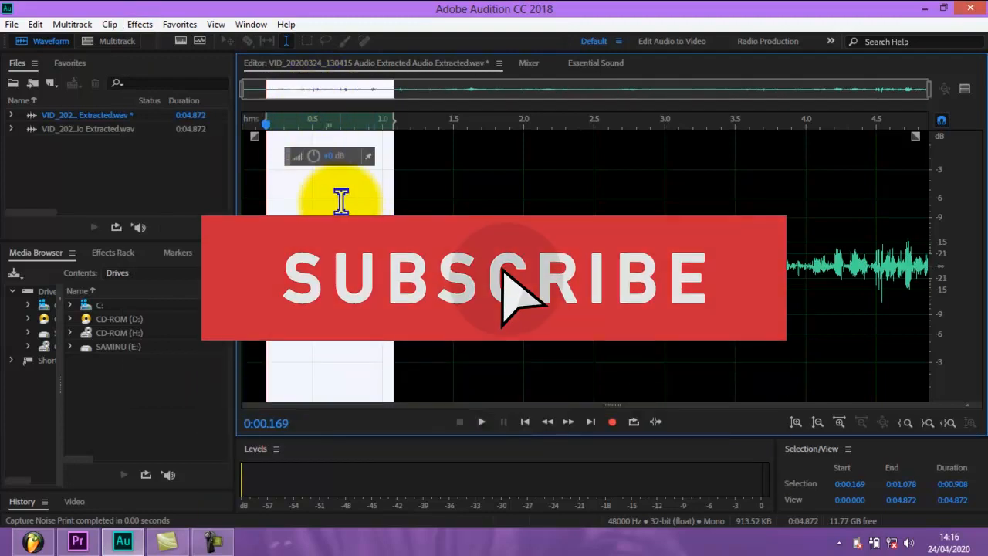
- Extend the selection over the entire waveform and apply Noise Reduction (process) using the newly captured noise print
left_click_drag(392, 198, 980, 260)
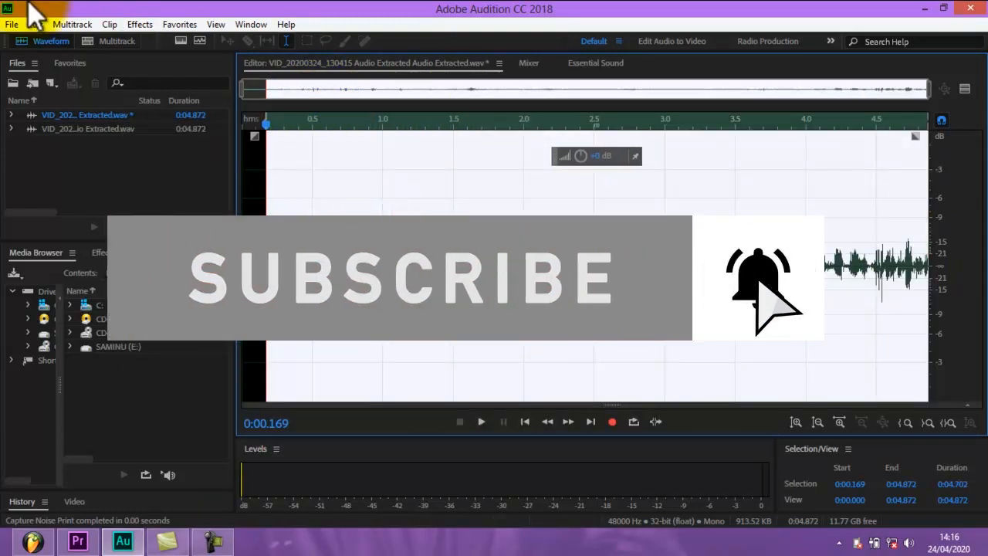
left_click_drag(266, 221, 206, 209)
left_click(139, 24)
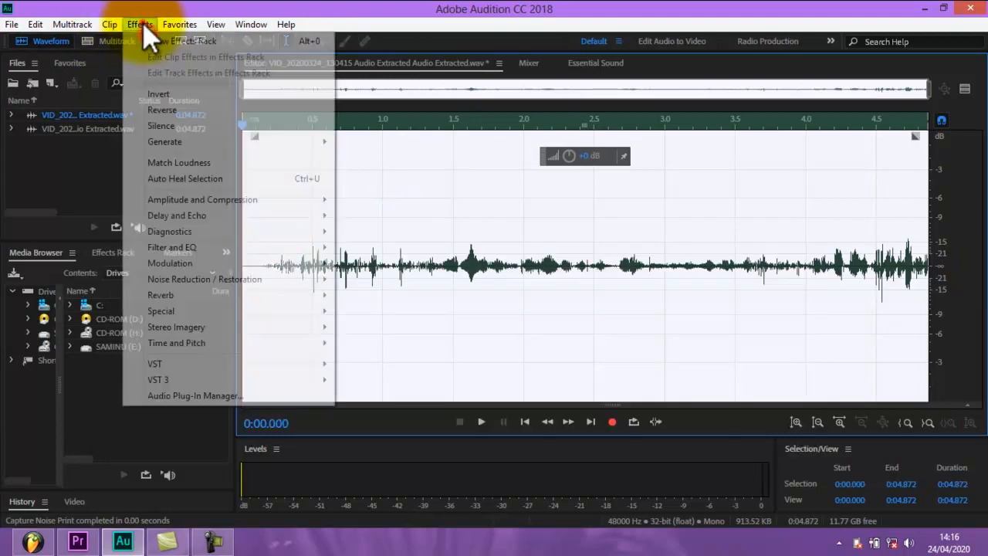
left_click(216, 279)
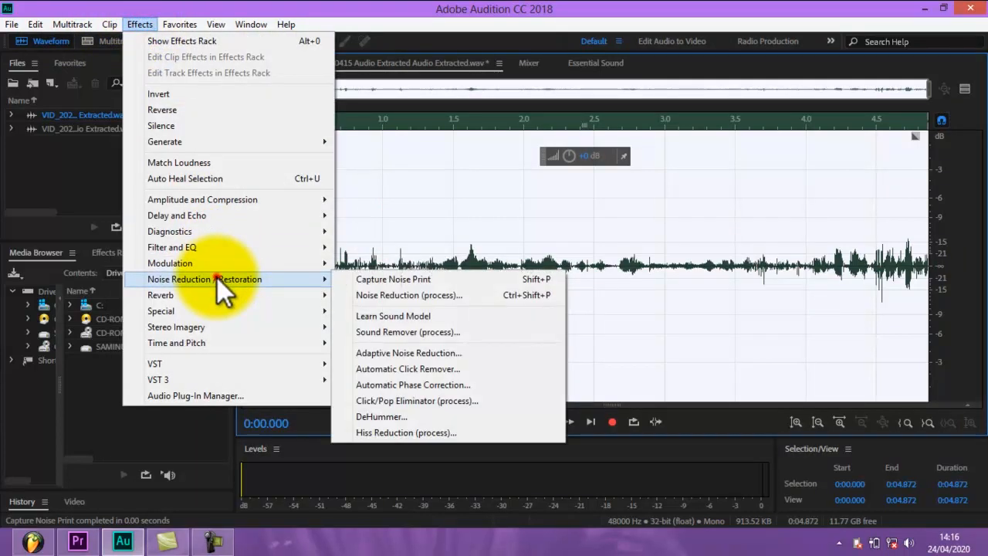
left_click(403, 295)
left_click(451, 457)
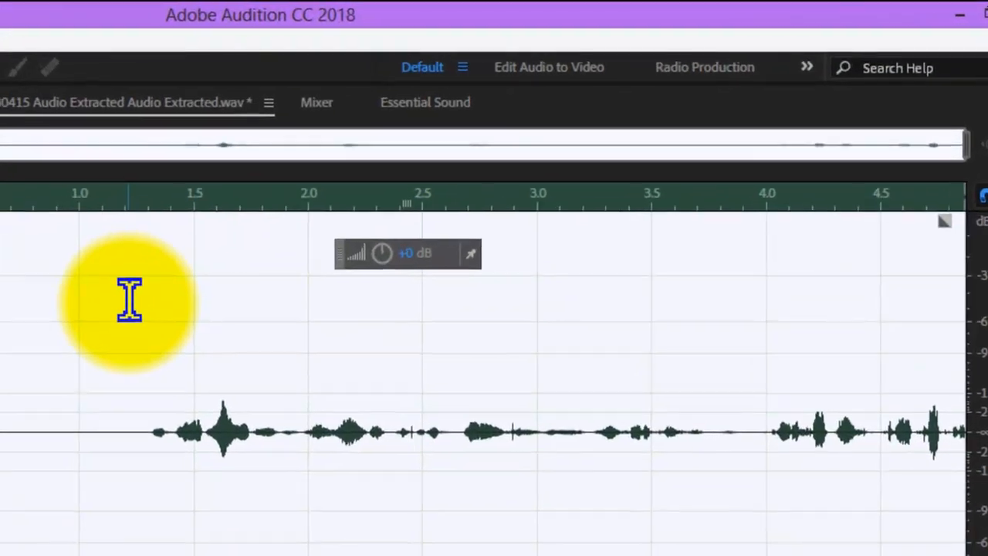
- Raise the volume of the entire selected waveform with the on-screen gain control
scroll(139, 324, "up", 1)
left_click_drag(383, 254, 401, 223)
left_click_drag(386, 261, 387, 255)
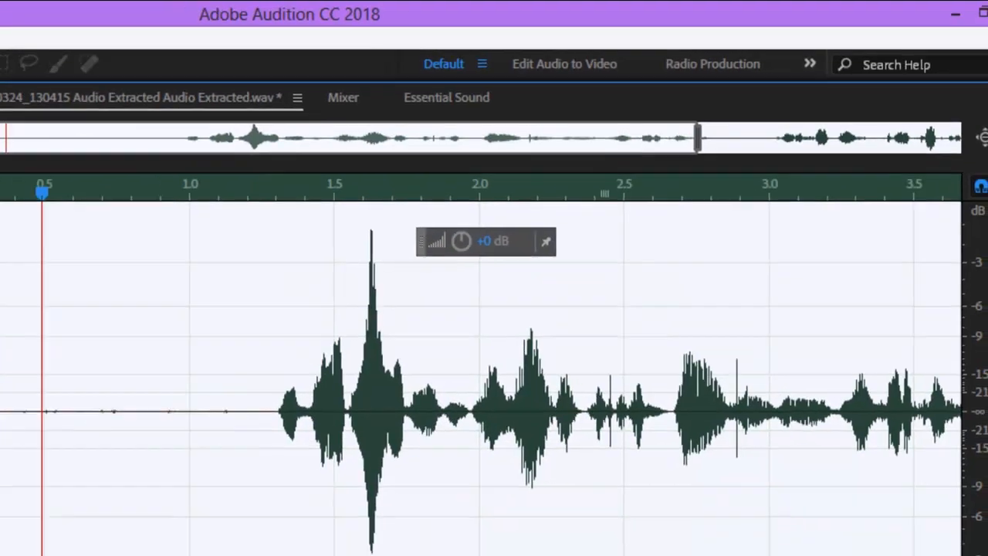
- Play the amplified audio several times, including from about 0:01.628, to check how the voice sounds, and stop playback
left_click(481, 421)
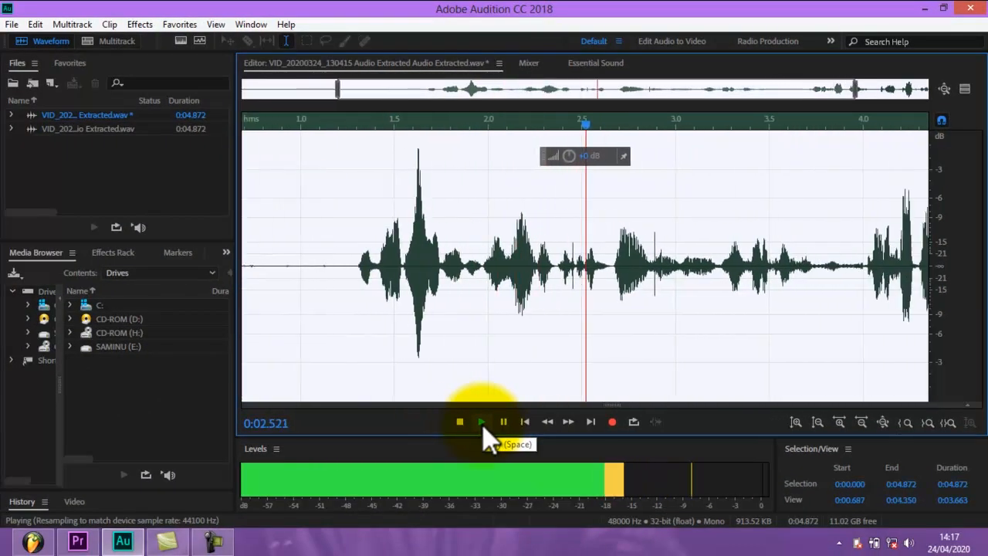
left_click(481, 422)
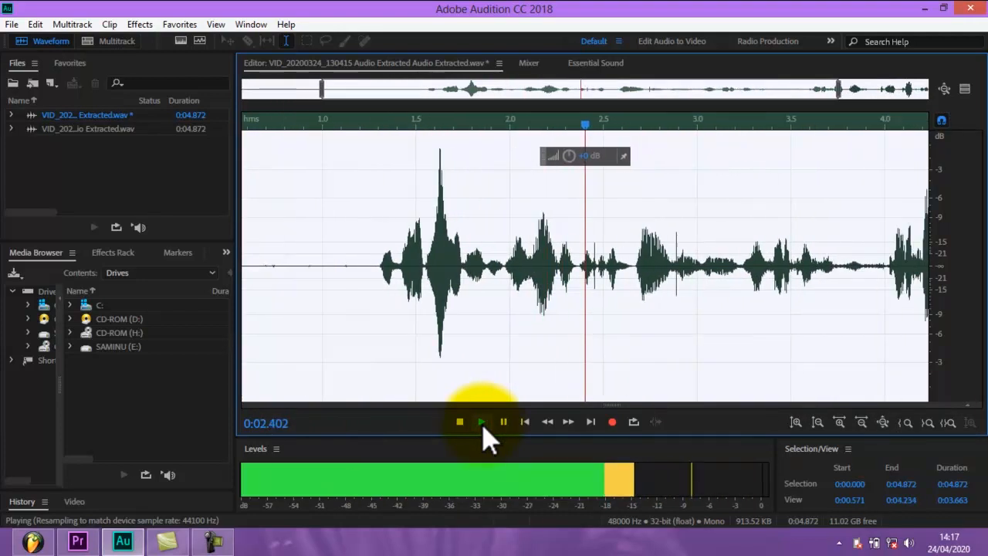
left_click(482, 423)
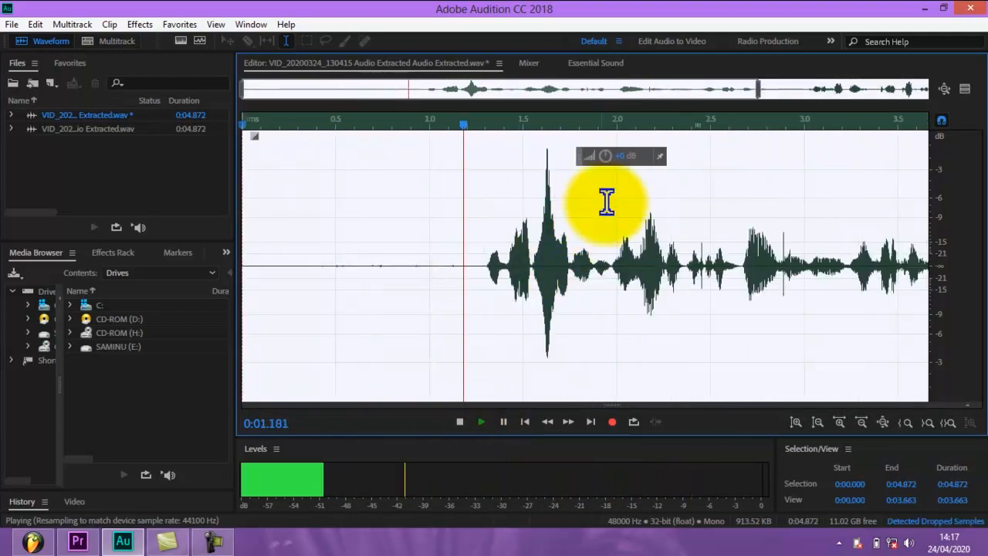
left_click(532, 225)
left_click(466, 286)
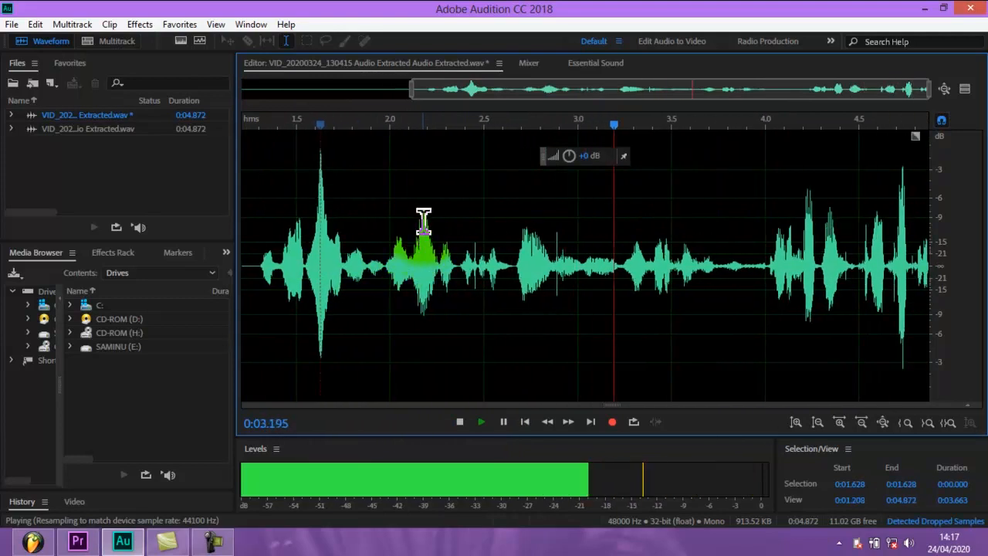
left_click(460, 421)
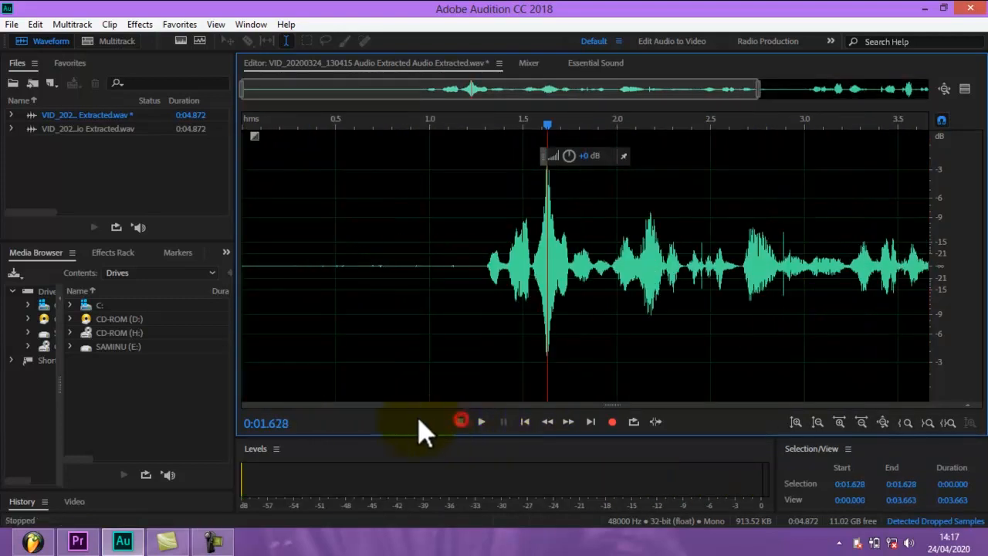
- Undo the last amplification and noise reduction on the waveform
triple_click(474, 270)
key("ctrl+z")
key("ctrl+z")
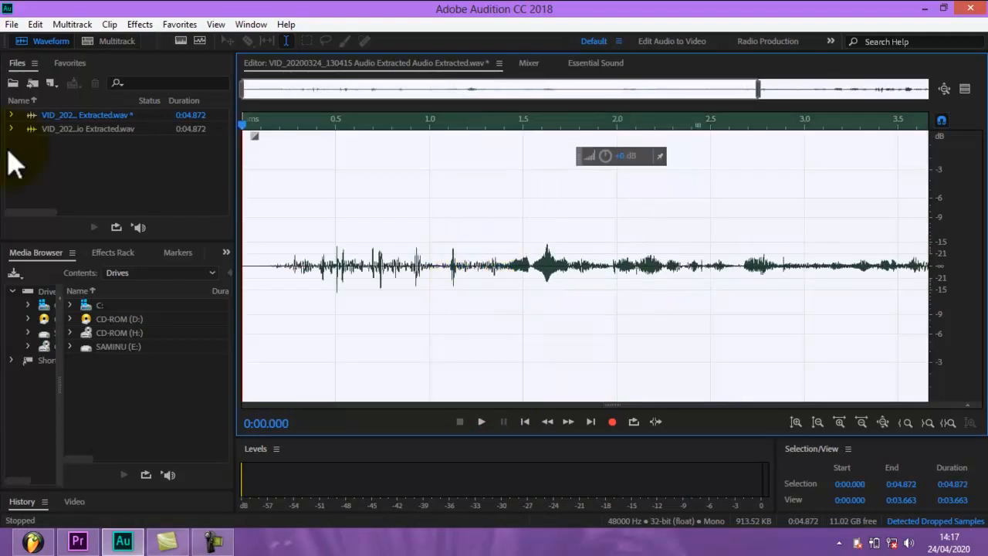
- Open Noise Reduction (process) for the entire waveform, set Noise Reduction to 72% and Reduce by to 90.4 dB
left_click(145, 25)
mouse_move(202, 282)
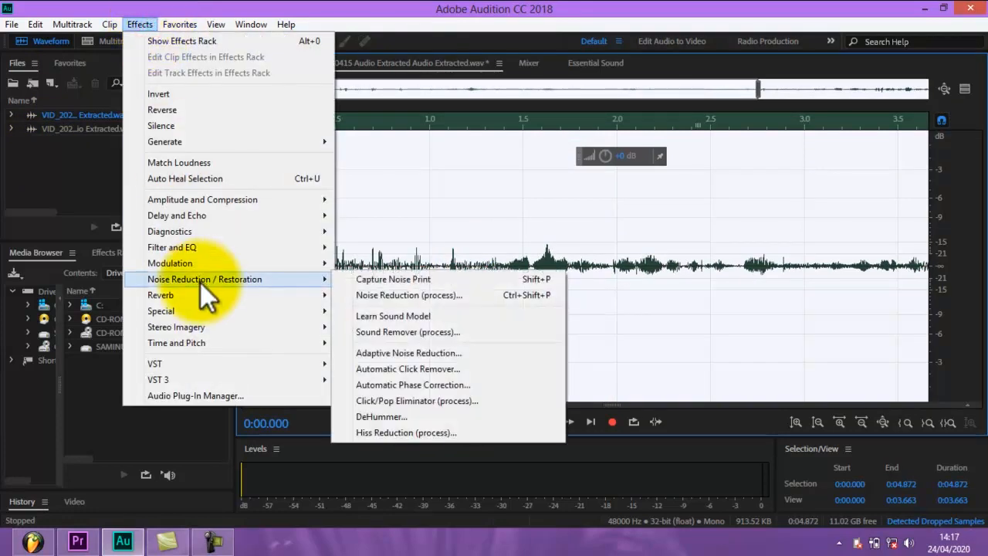
left_click(423, 297)
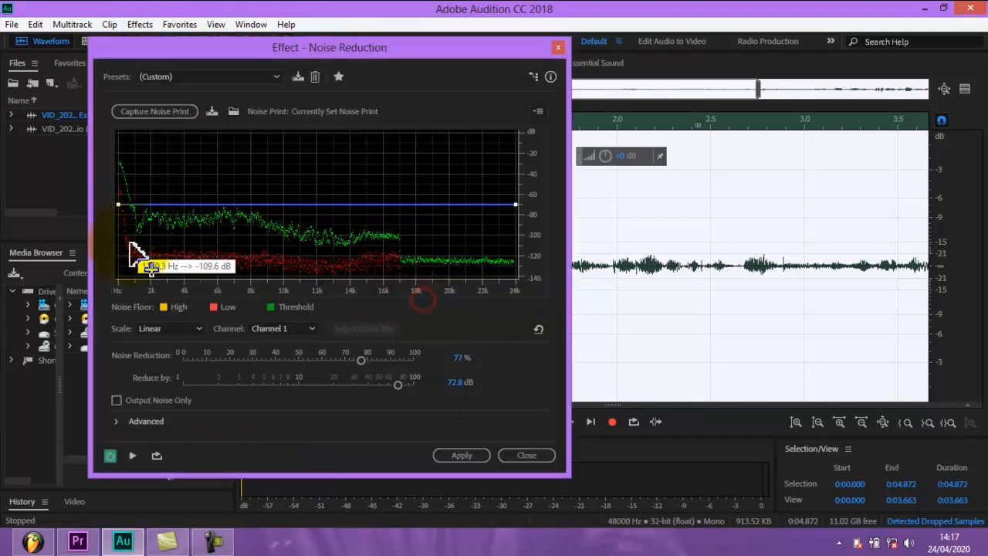
mouse_move(361, 359)
left_mouse_down()
mouse_move(310, 356)
mouse_move(350, 352)
left_mouse_up()
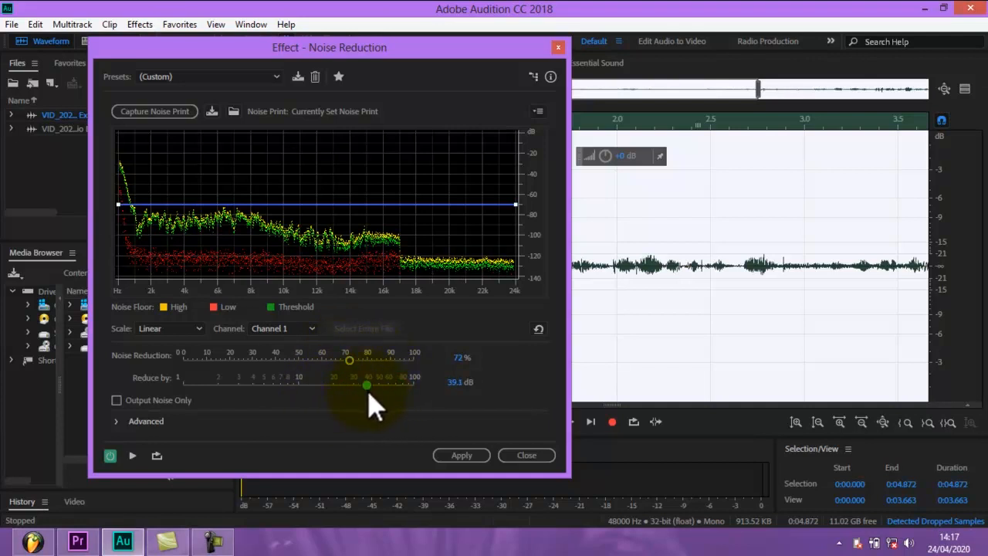
left_click(133, 455)
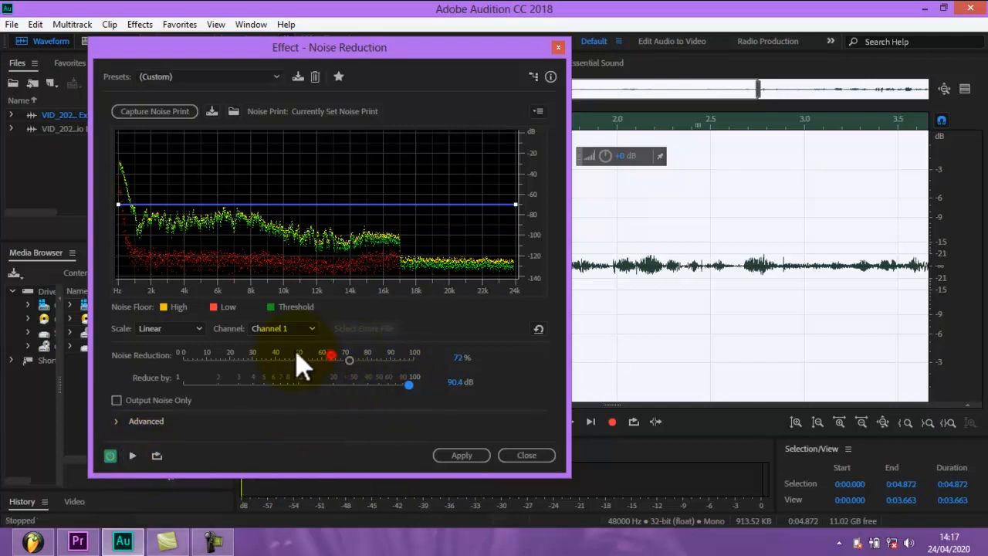
- Preview Noise Reduction at 53%, lower it to 40%, preview again and close the effect without applying it
left_click_drag(346, 364, 304, 365)
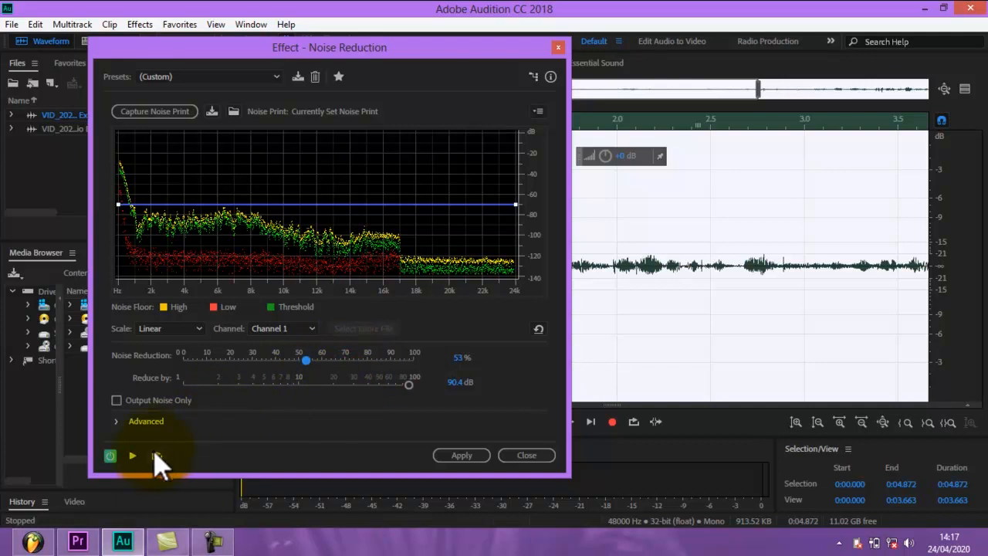
left_click(133, 456)
left_click_drag(306, 359, 276, 363)
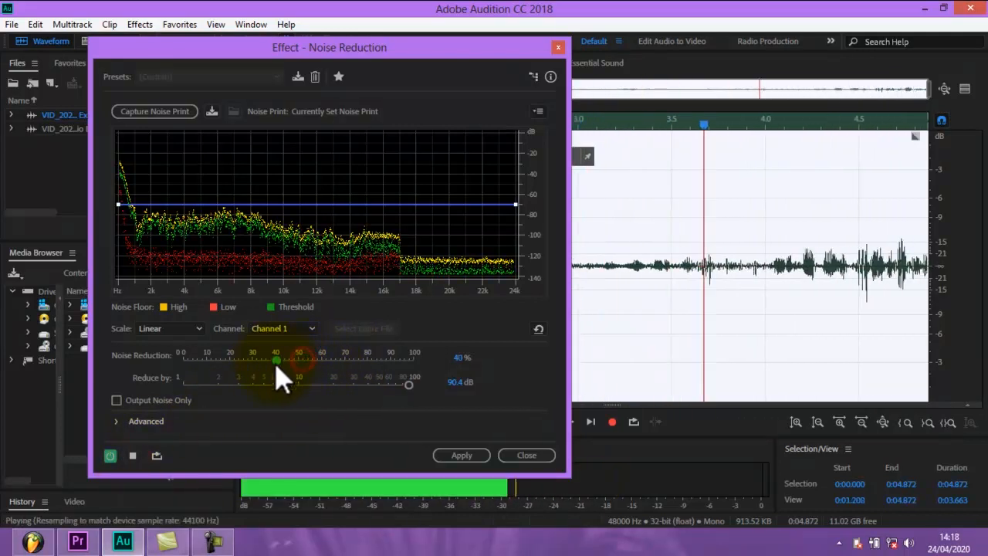
left_click(134, 455)
left_click(135, 456)
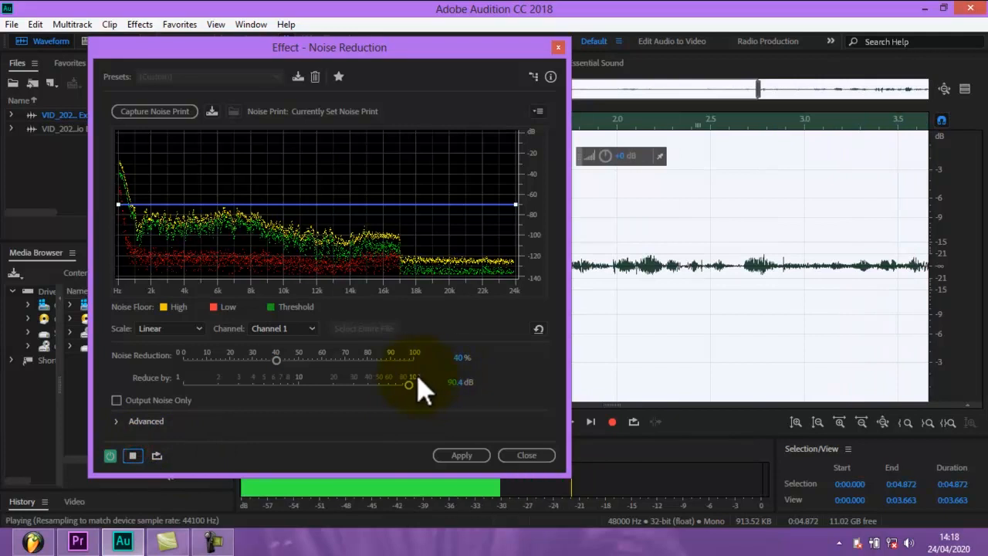
left_click(527, 455)
- Play the unprocessed audio from about 0:02.135 to listen to the original noise, and stop playback
left_click(415, 226)
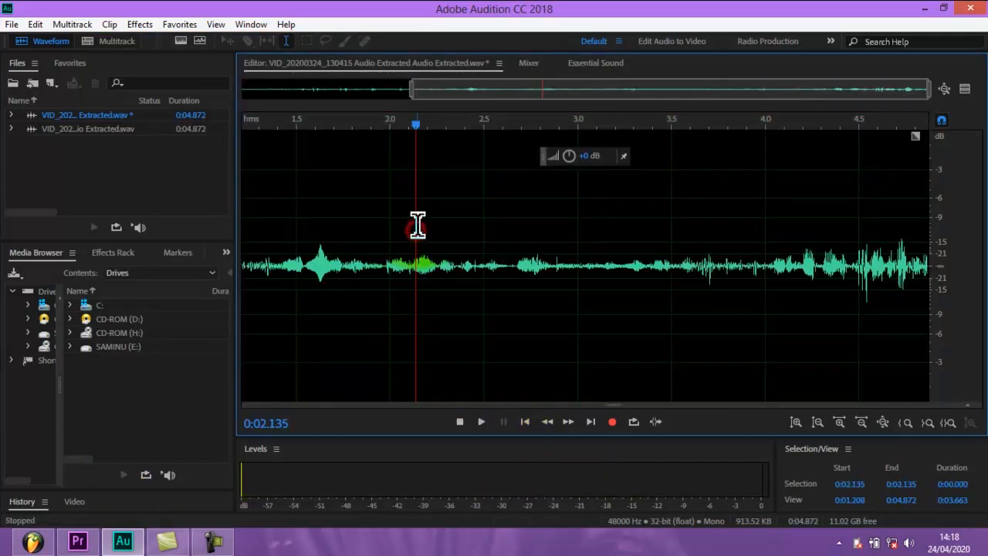
key("space")
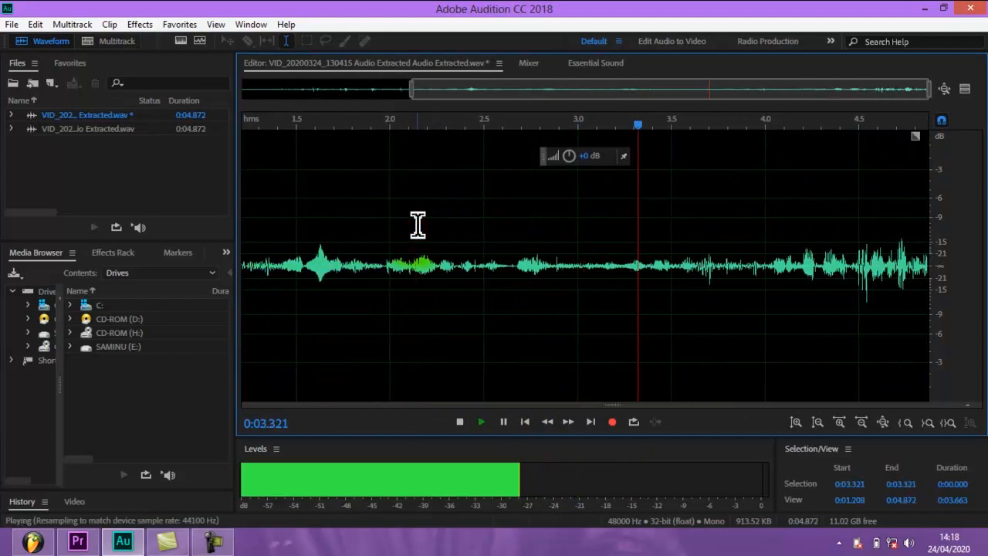
key("space")
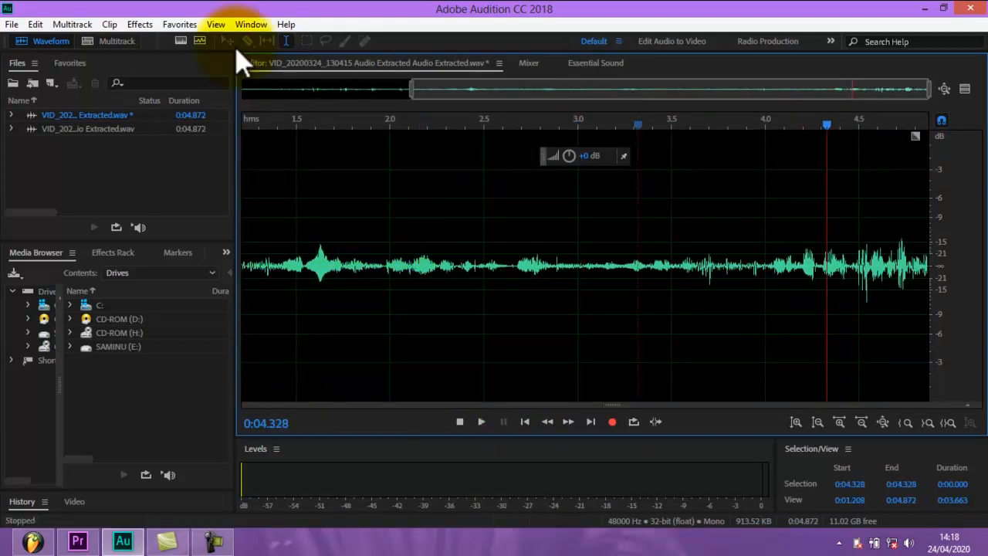
- Select the entire waveform from 0:00.000 to 0:04.872 and apply Noise Reduction (process) to it
left_click_drag(481, 92, 200, 89)
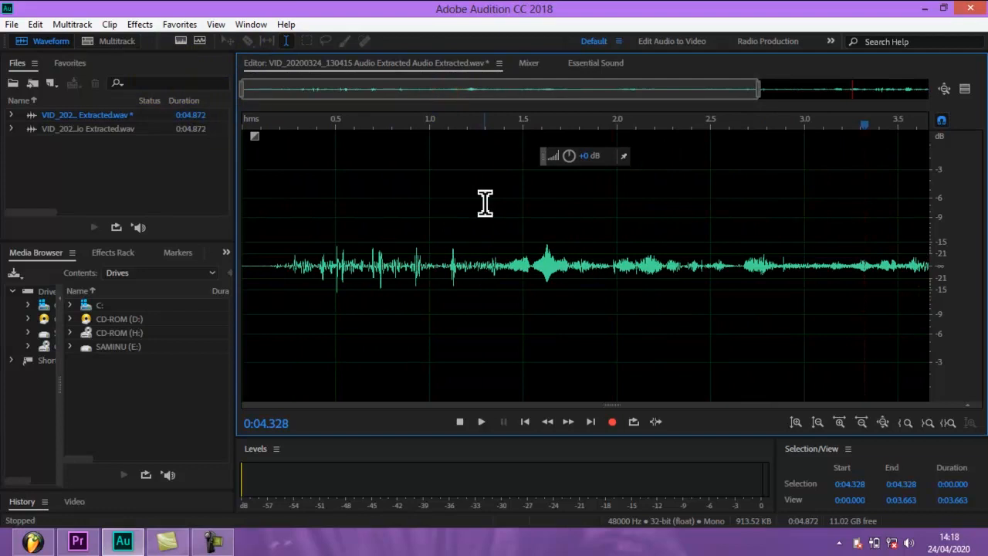
key("shift+Home")
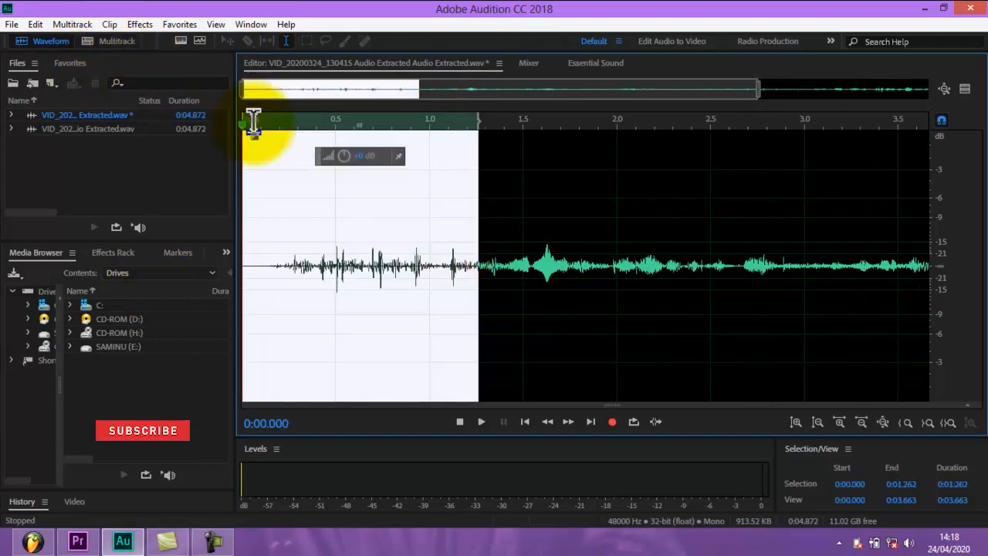
left_click_drag(476, 165, 980, 186)
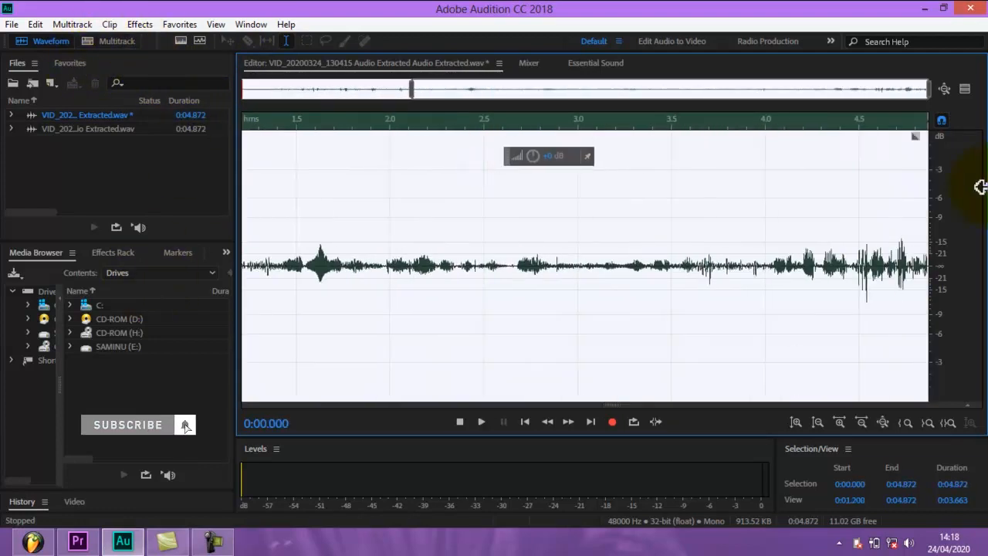
scroll(521, 195, "down", 2)
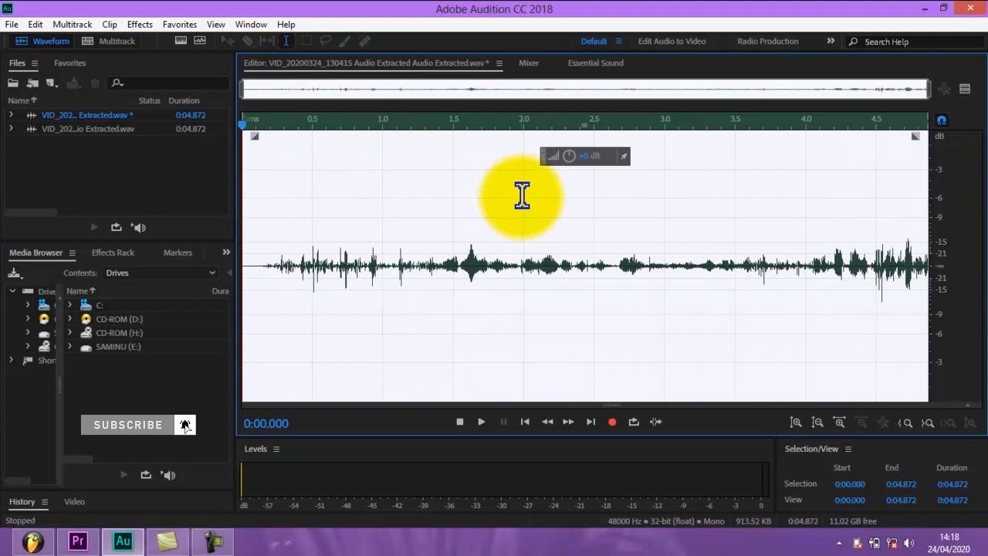
left_click(140, 23)
mouse_move(234, 292)
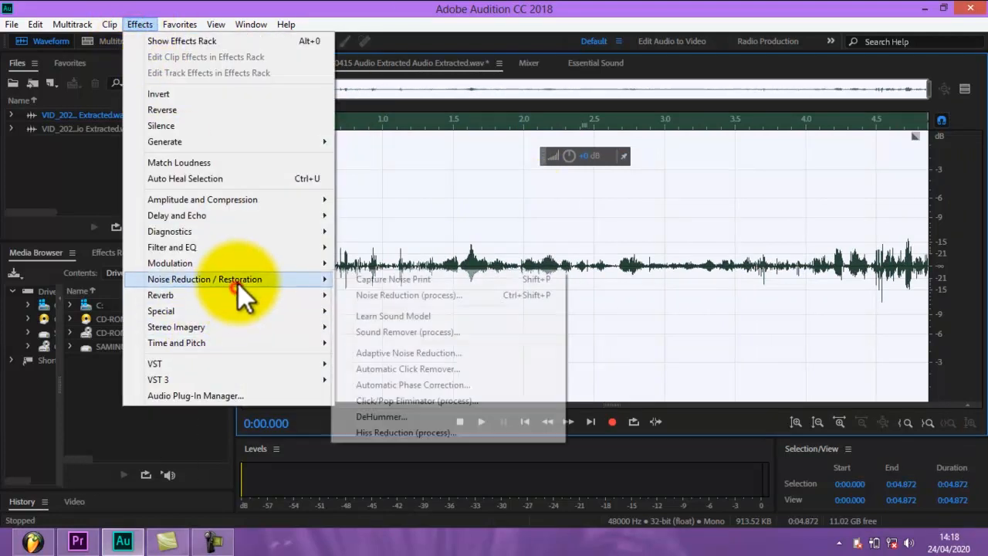
left_click(432, 298)
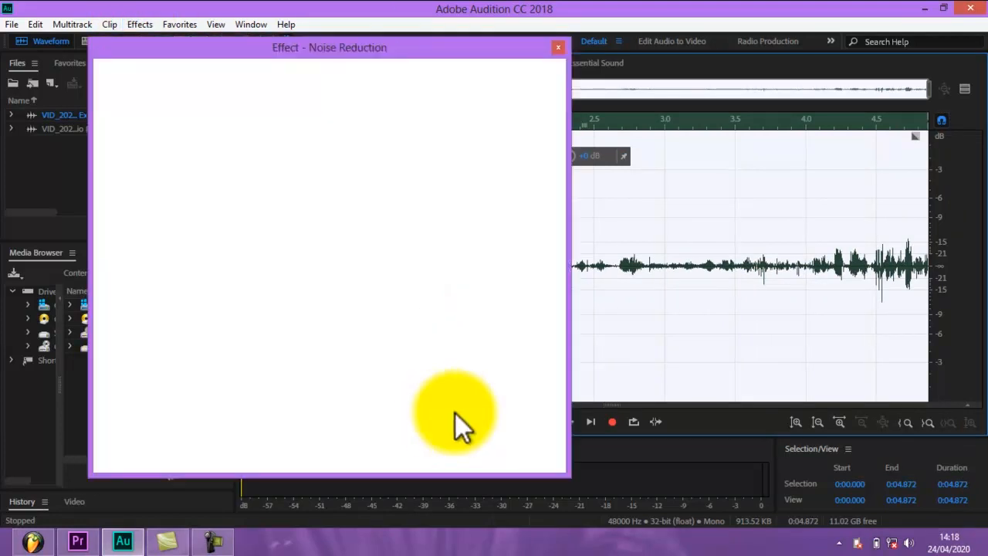
left_click(477, 455)
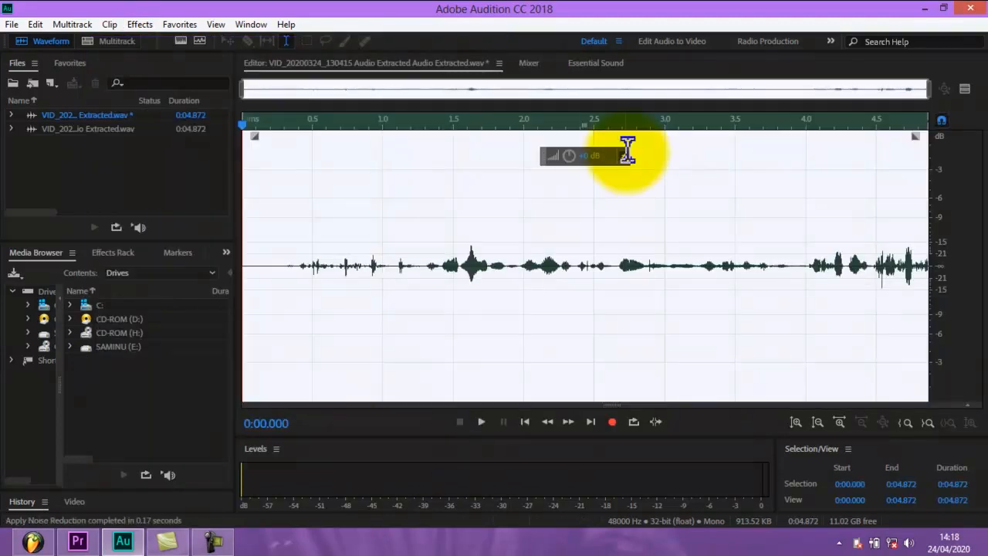
- Amplify the entire waveform with the on-screen gain control and reselect it from about 0:00.205 to the end
left_click_drag(569, 158, 574, 136)
left_click(415, 253)
left_click_drag(423, 253, 271, 265)
left_click_drag(421, 179, 981, 205)
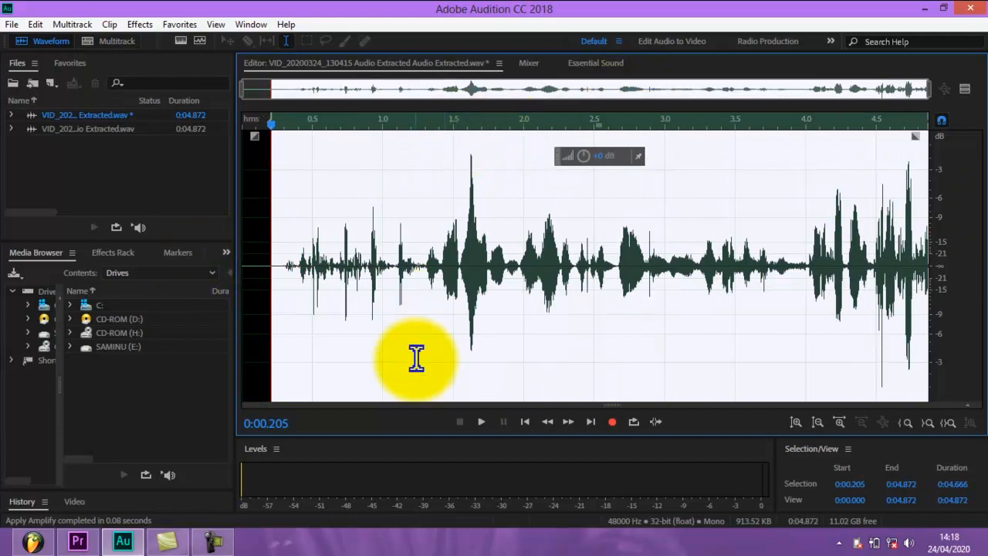
- Play the amplified selection repeatedly to check for leftover noise before the voice begins, and stop playback
left_click(480, 423)
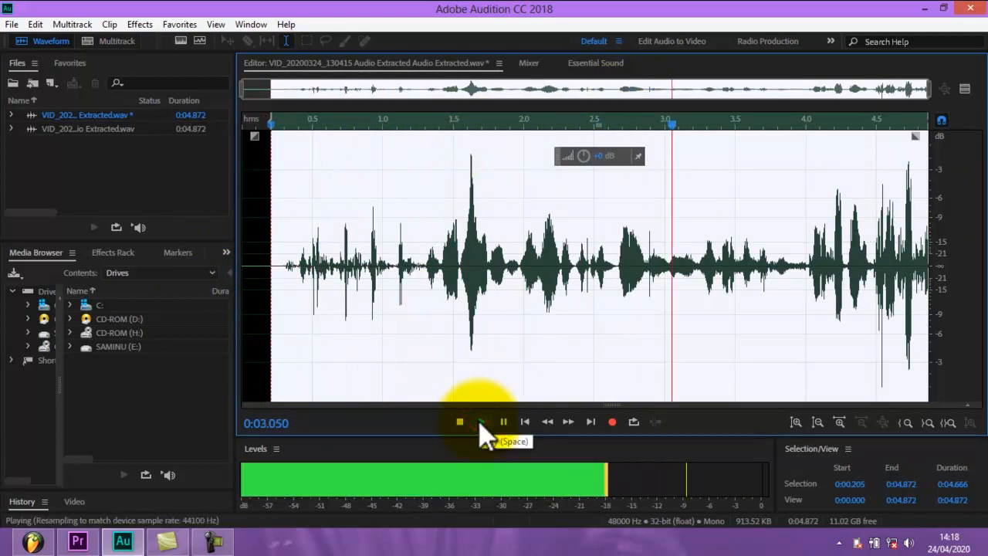
left_click(481, 430)
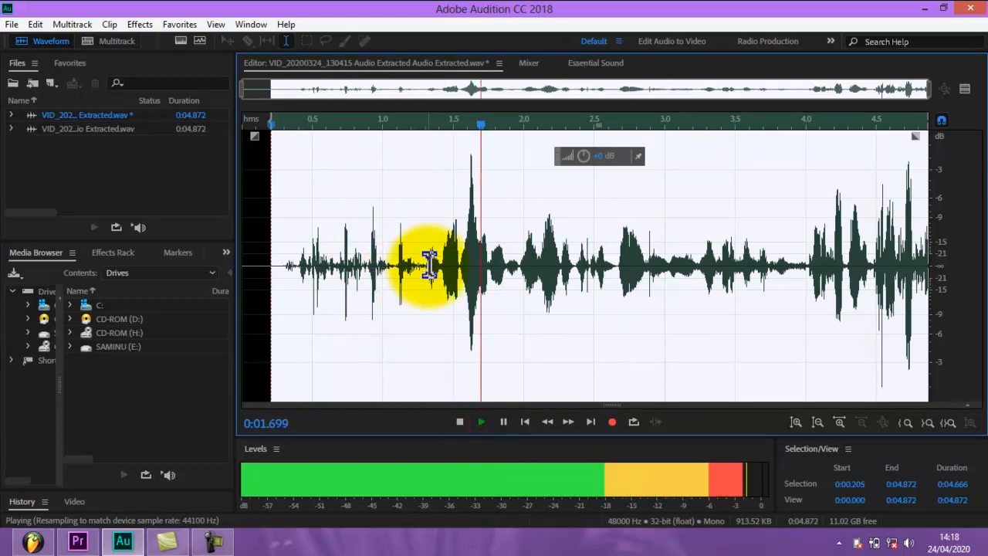
left_click(483, 422)
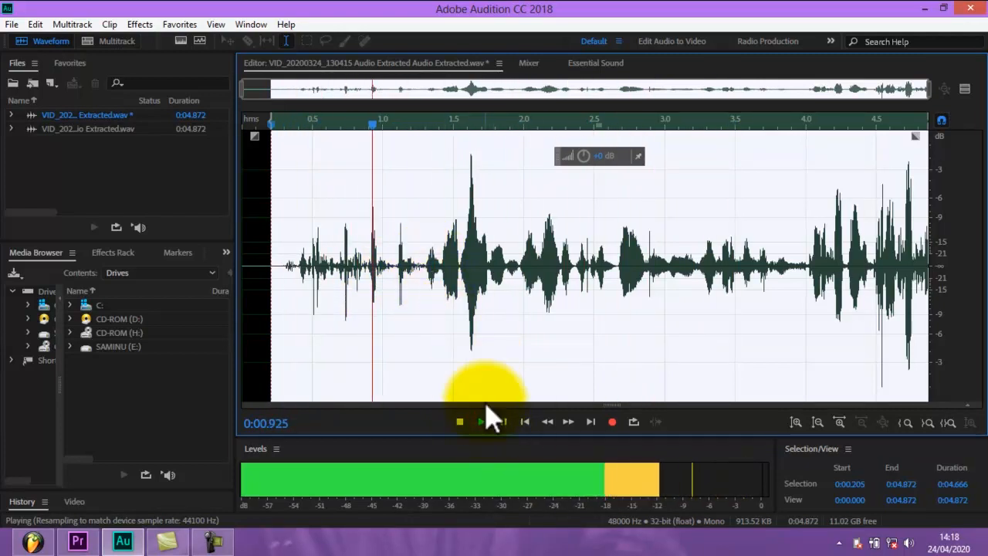
left_click(481, 424)
left_click(460, 419)
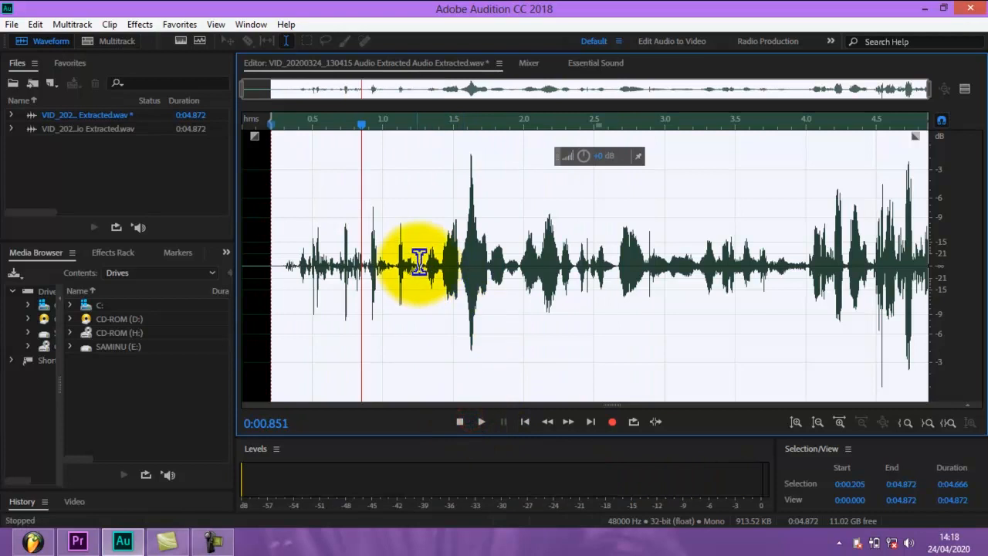
- Silence the section from the start to about 0:01.288 and extend the selection over the entire waveform
left_click_drag(420, 266, 243, 264)
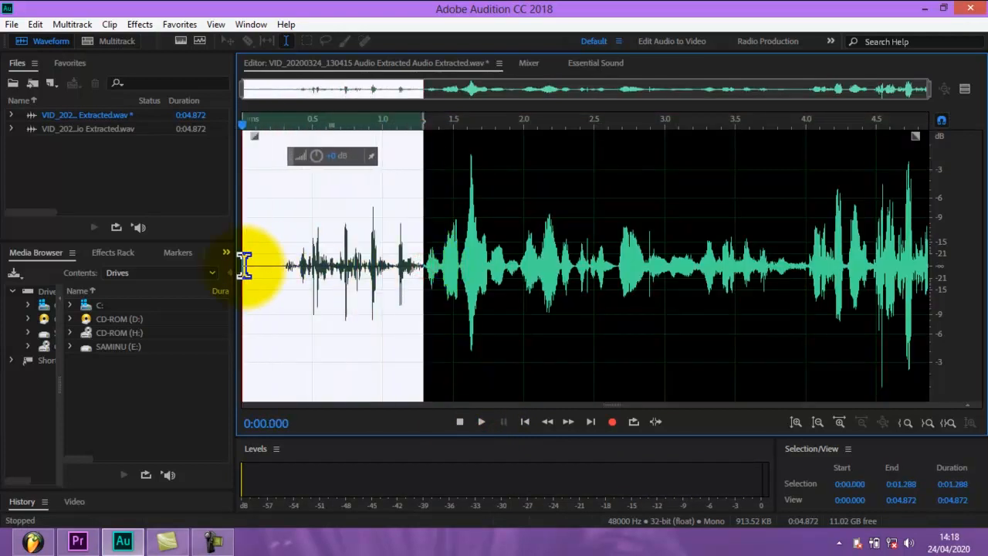
right_click(317, 208)
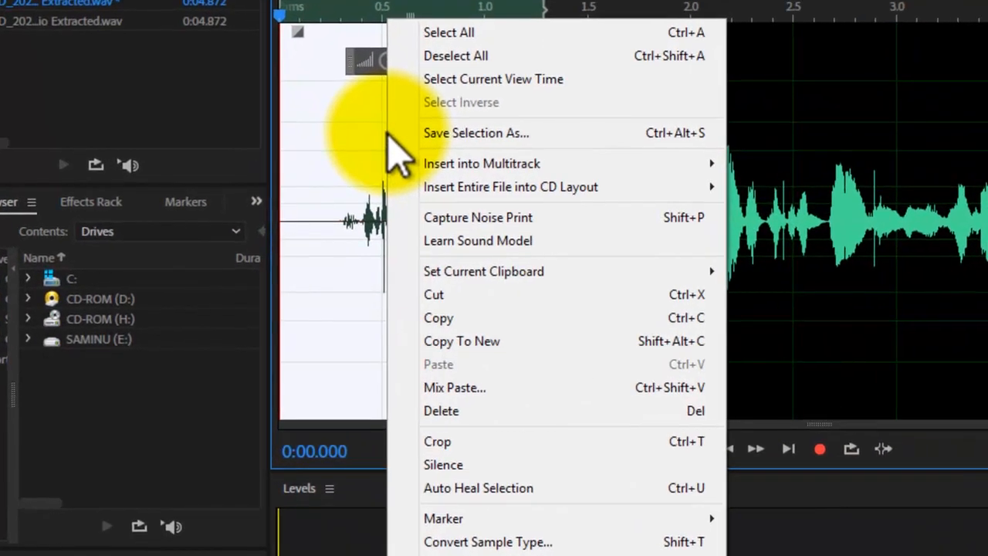
left_click(456, 464)
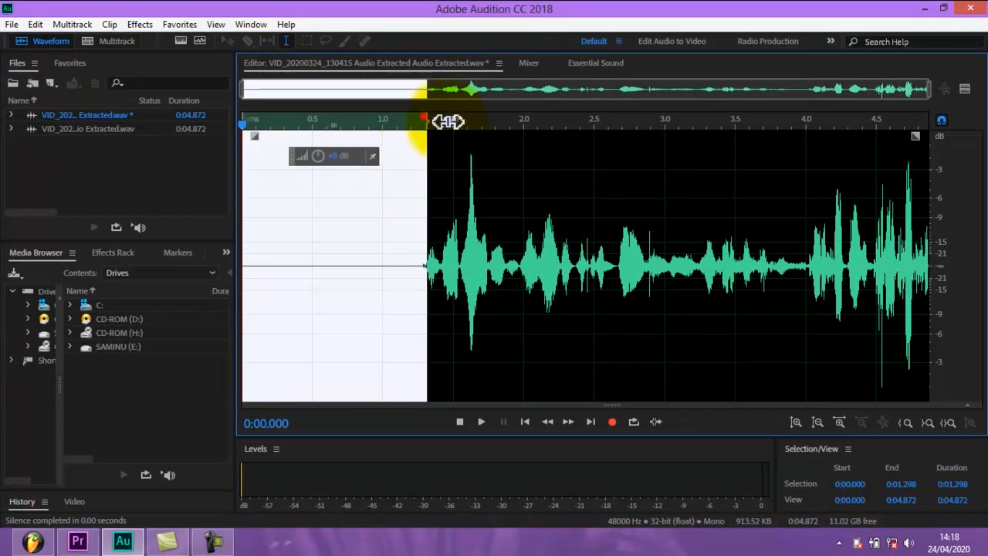
left_click_drag(424, 116, 979, 174)
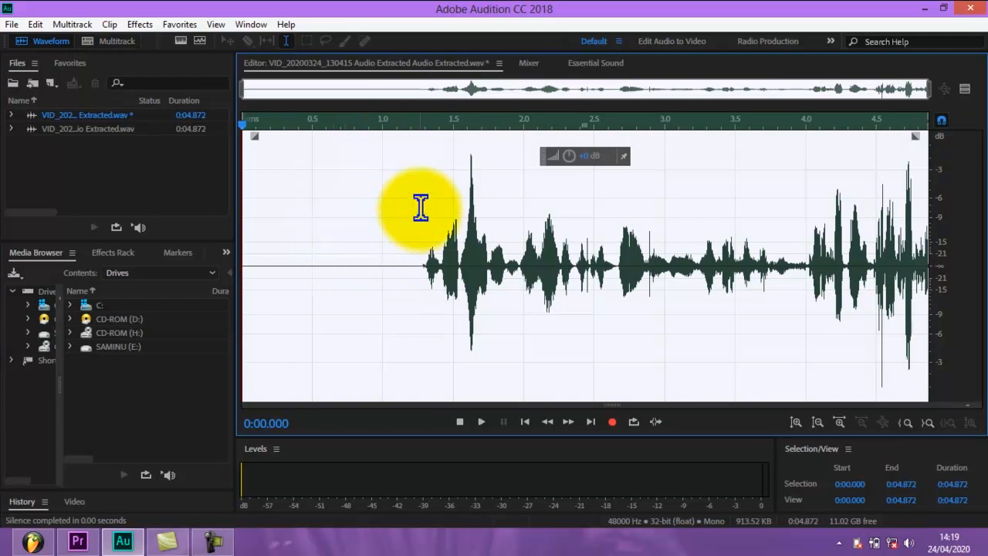
- Close Audition, keeping the audio edits, and play the sequence in Premiere Pro to check the cleaned sound
left_click(970, 9)
left_click(442, 293)
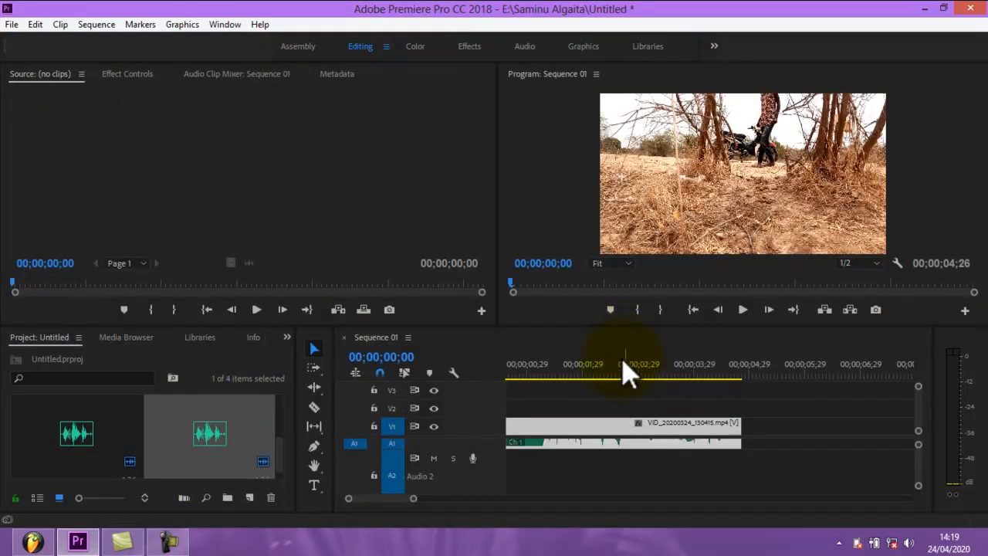
left_click(742, 309)
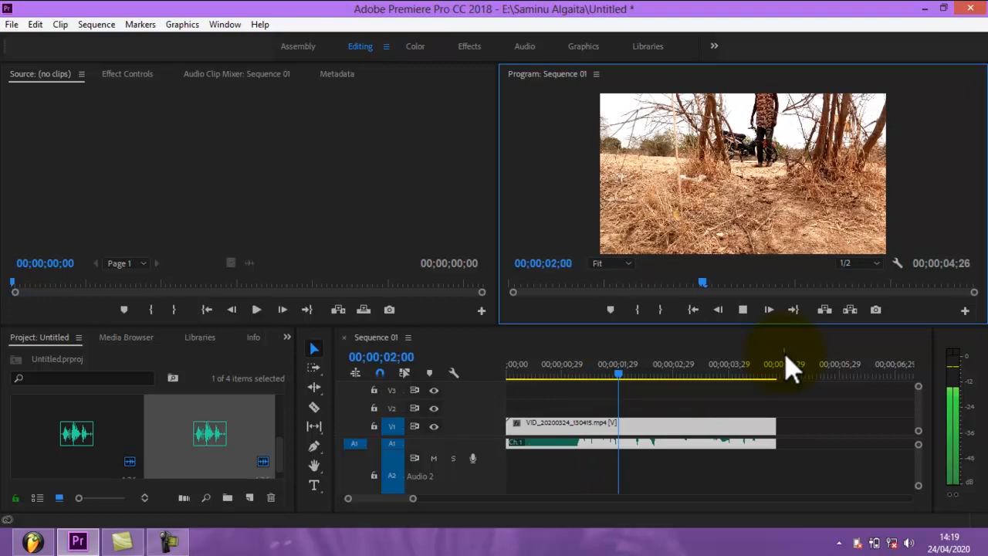
left_click(744, 311)
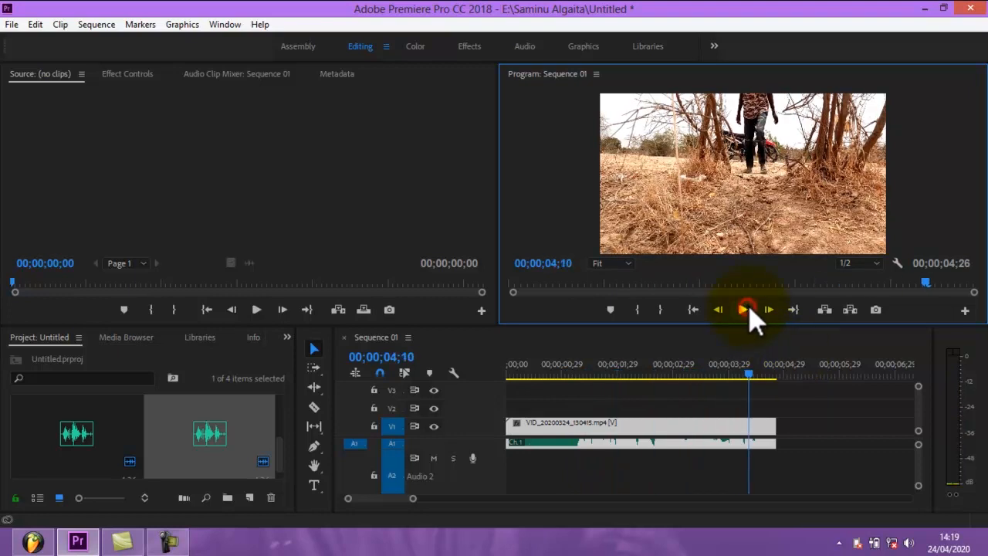